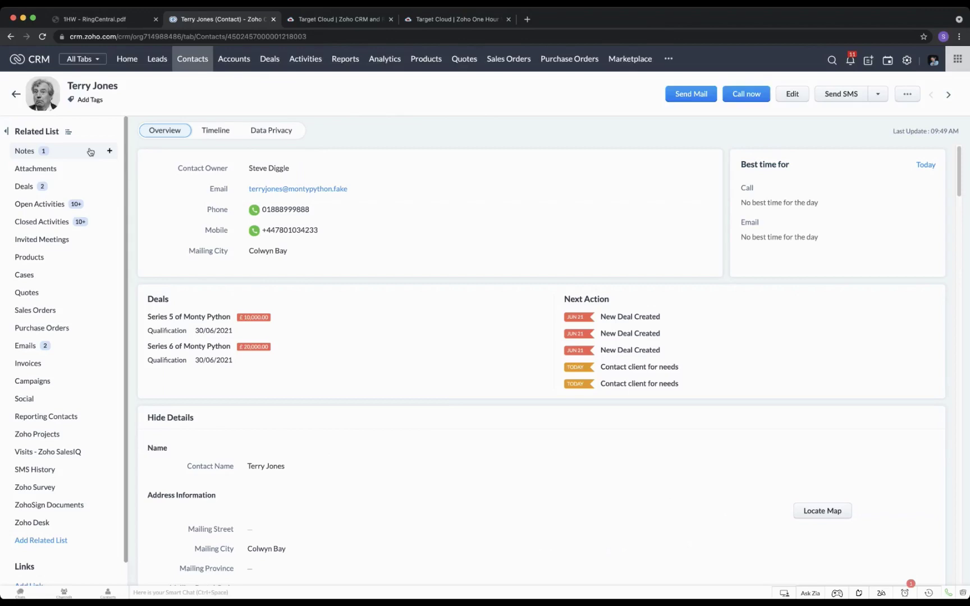
- Go to the contact's Open Activities list and start scheduling a new call
click(61, 206)
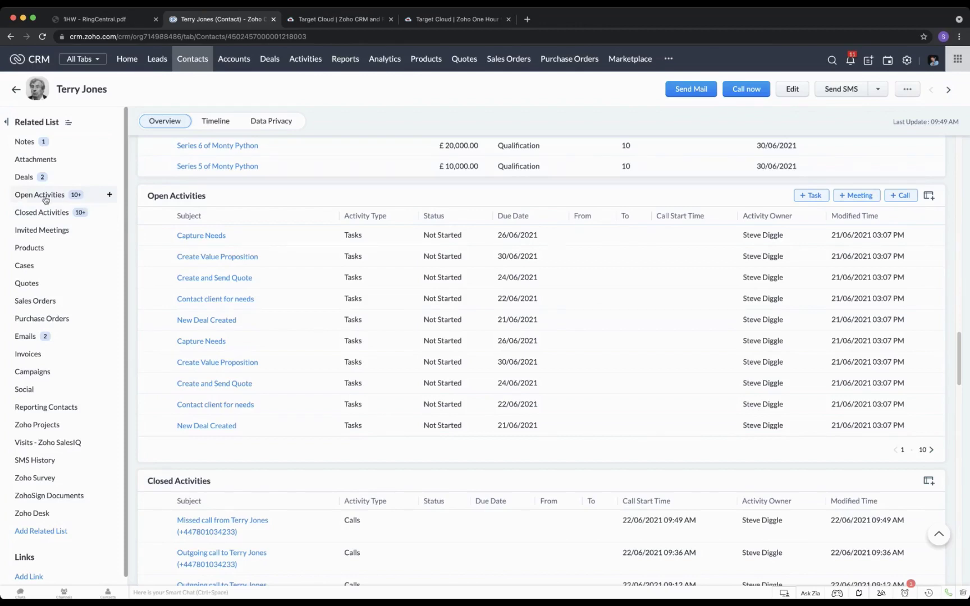
click(110, 196)
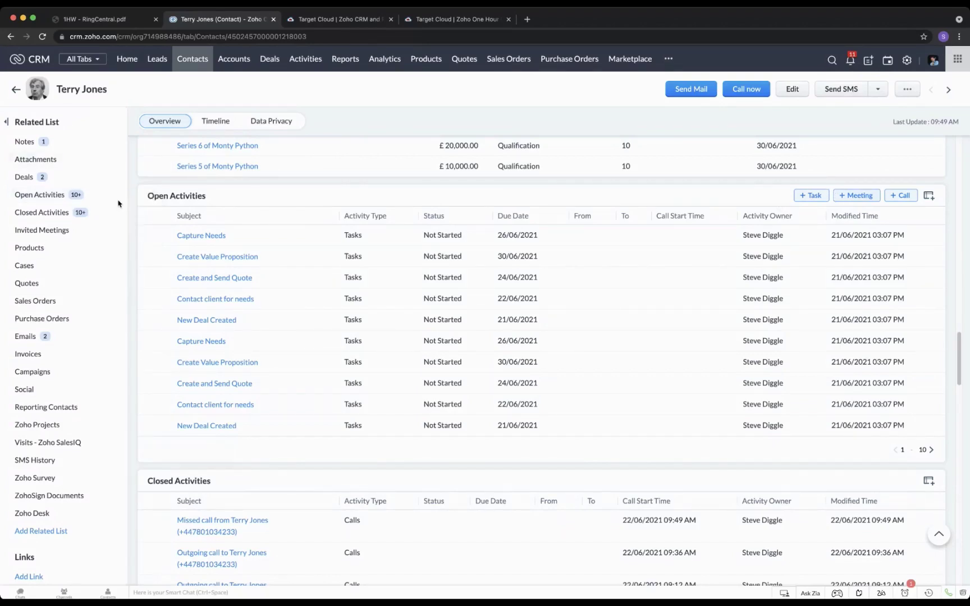
click(45, 195)
click(909, 197)
click(911, 219)
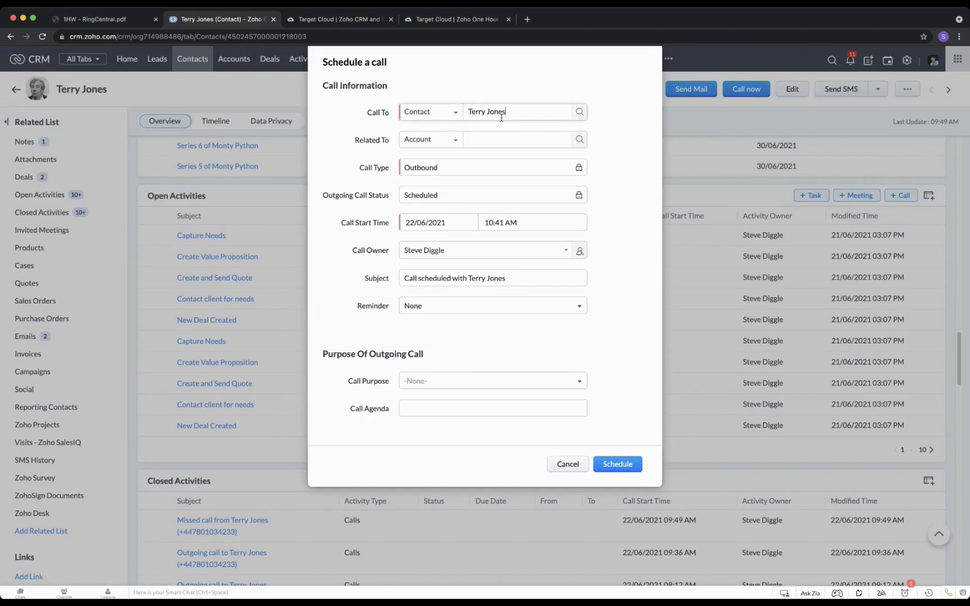
- View the contact lookup without changing the contact, and relate the call to the Monty Python account
click(579, 112)
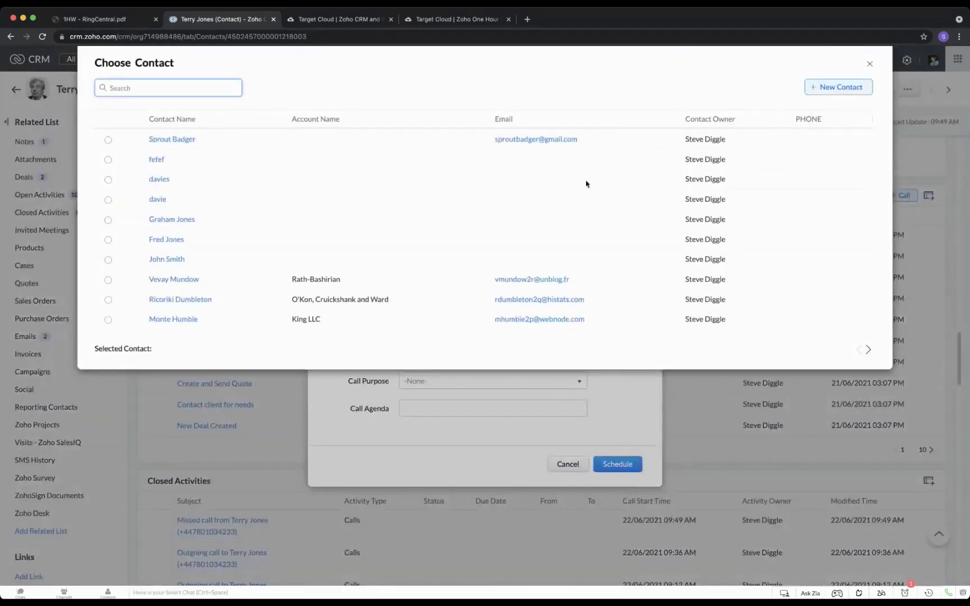
click(870, 65)
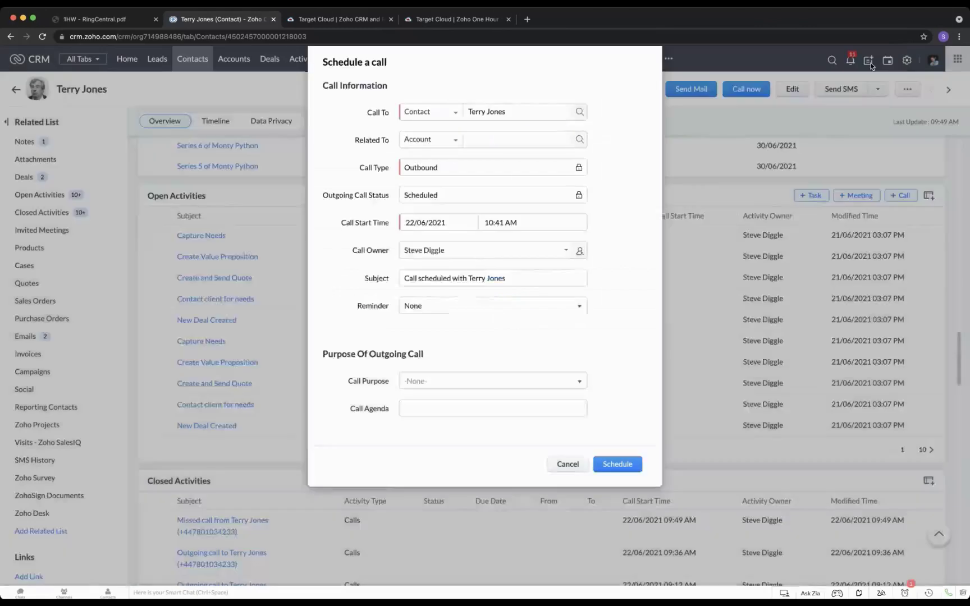
double_click(382, 140)
drag(382, 139, 392, 143)
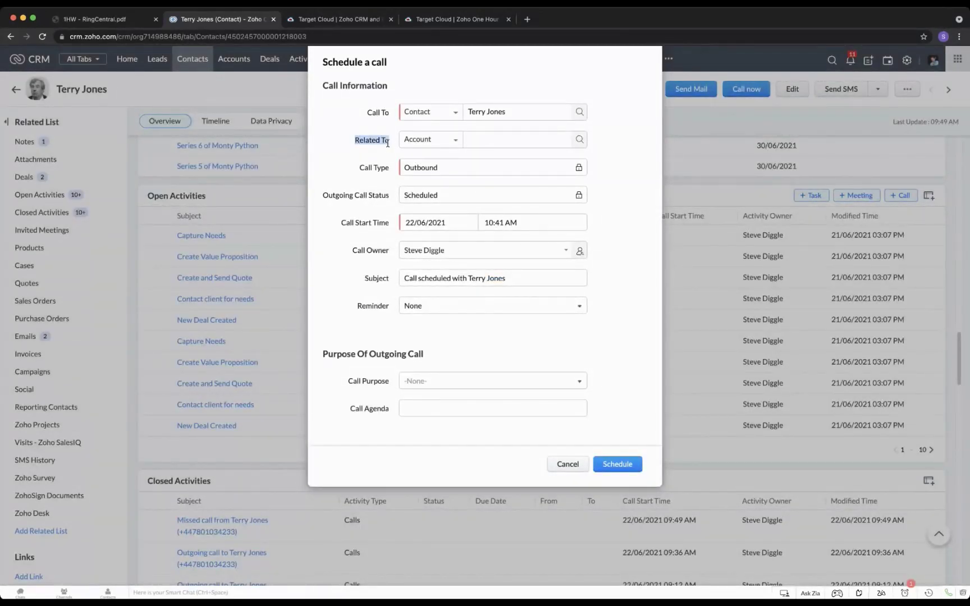
click(579, 144)
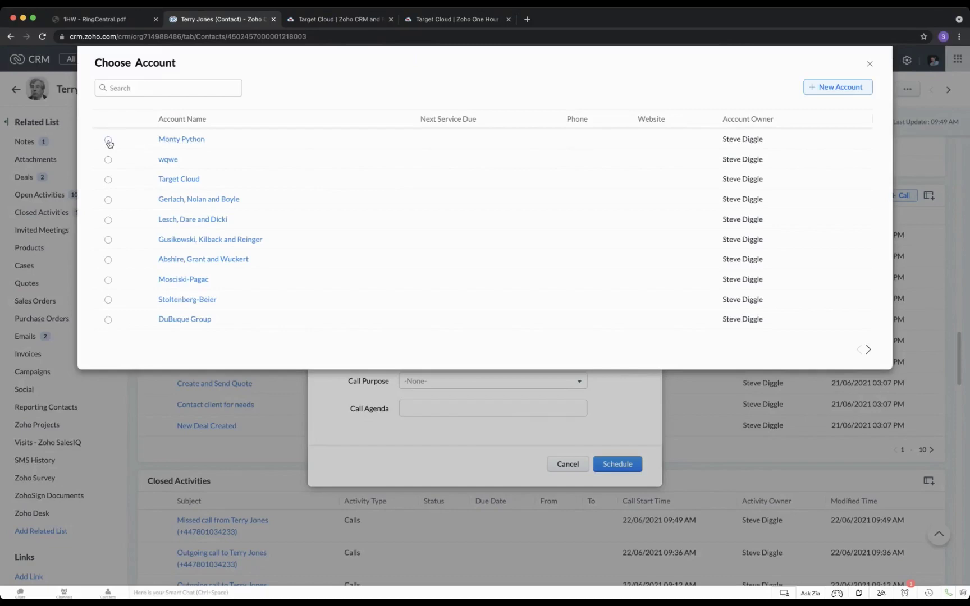
click(109, 140)
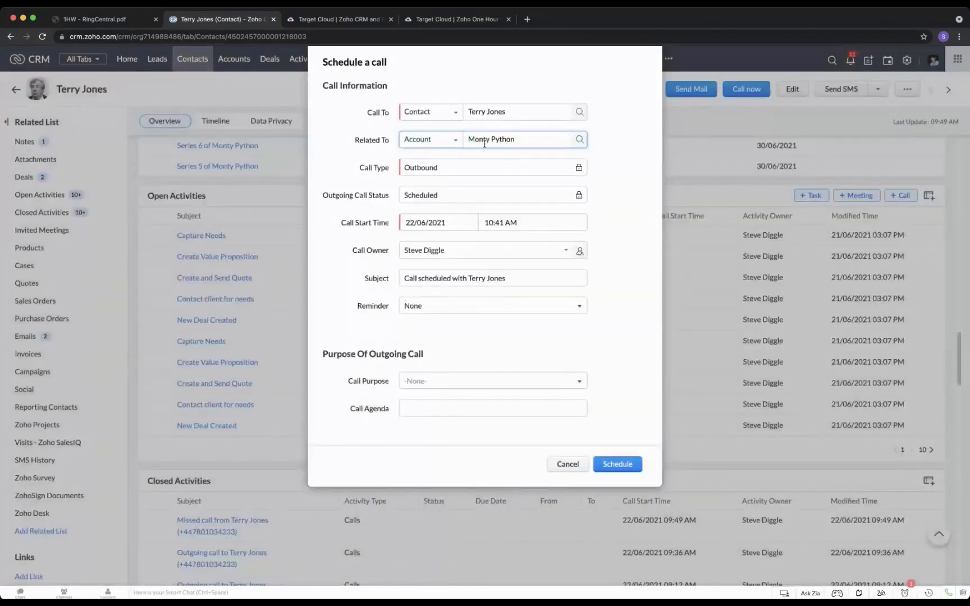
- Change the call's Related To type to Deal and choose the deal "Series 5 of Monty Python"
click(448, 142)
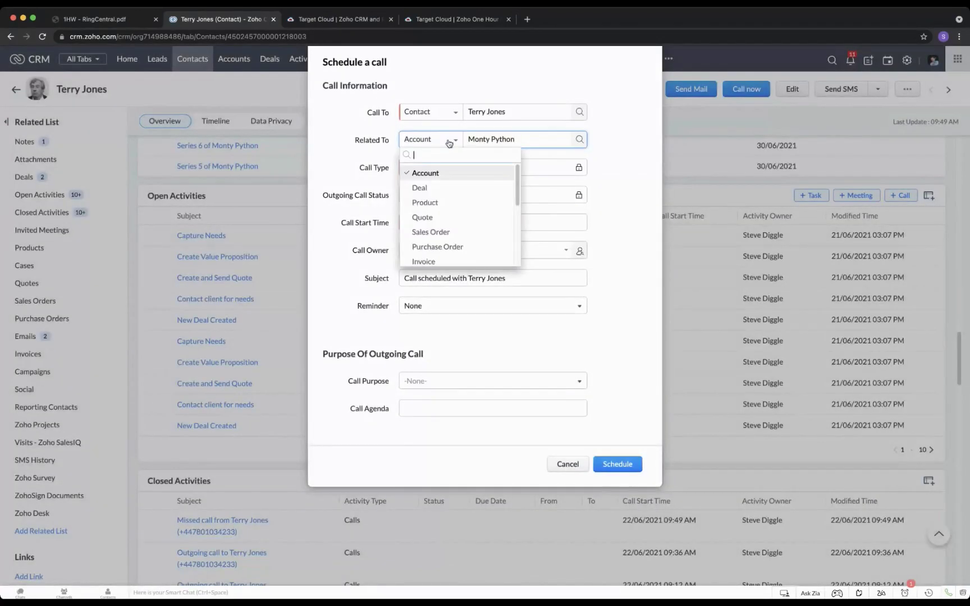
click(432, 190)
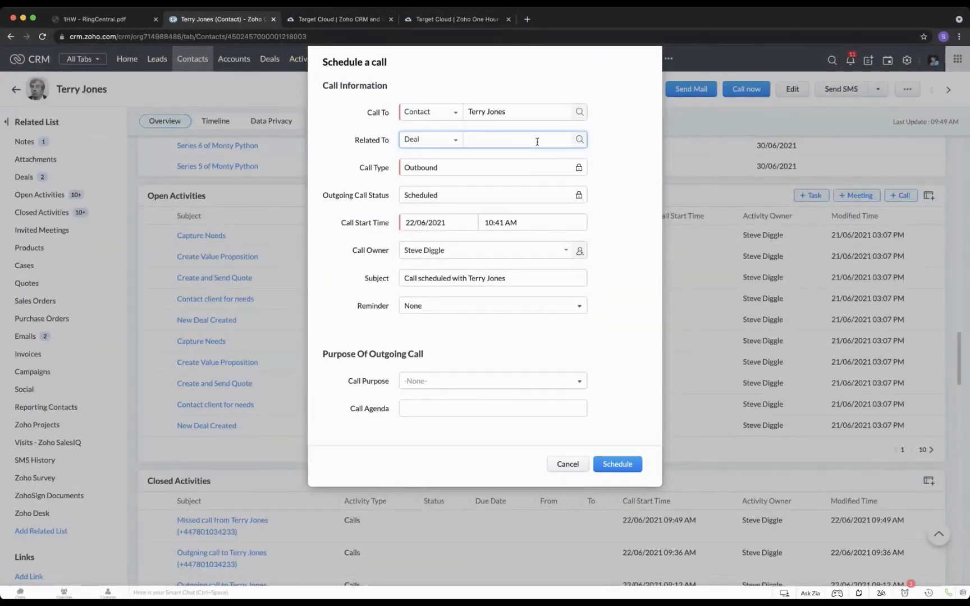
click(579, 139)
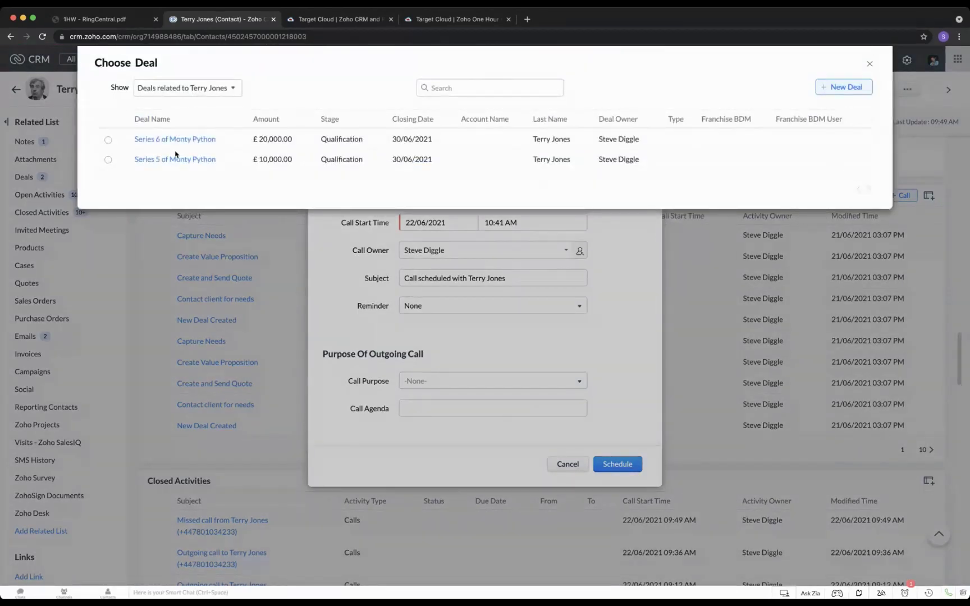
click(108, 160)
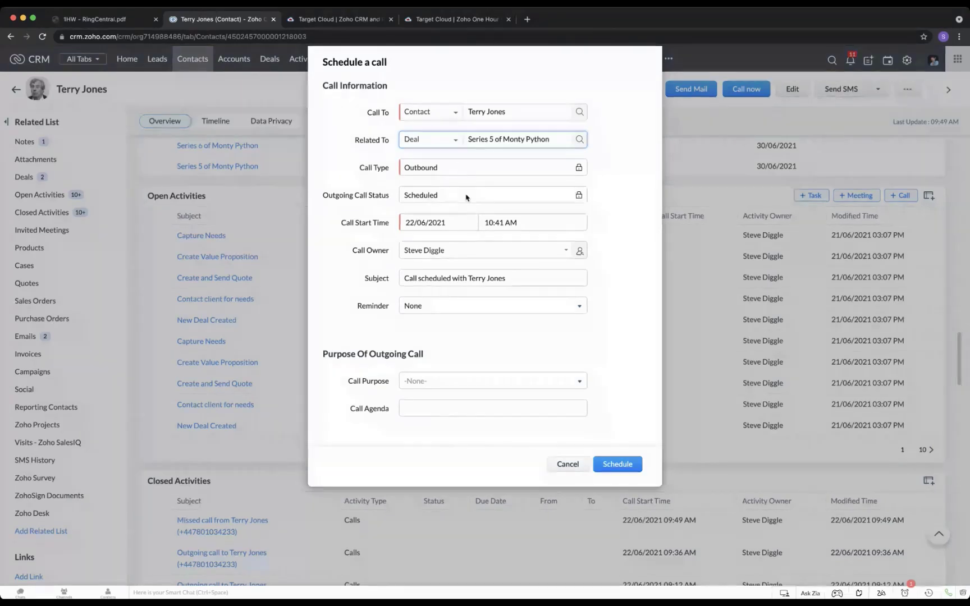
- Set the call start time to 30/06/2021 at 04:00 PM
click(421, 223)
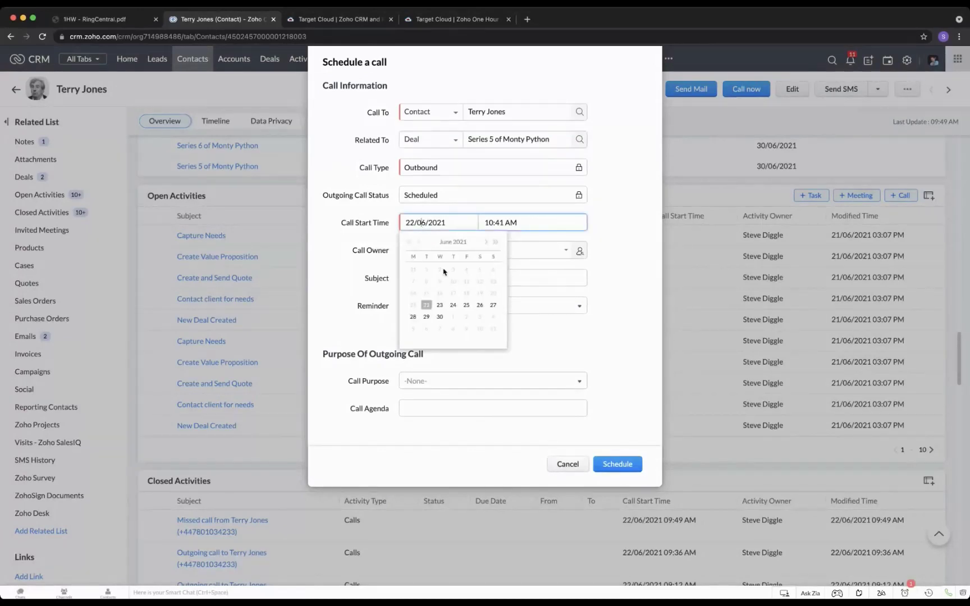
click(440, 317)
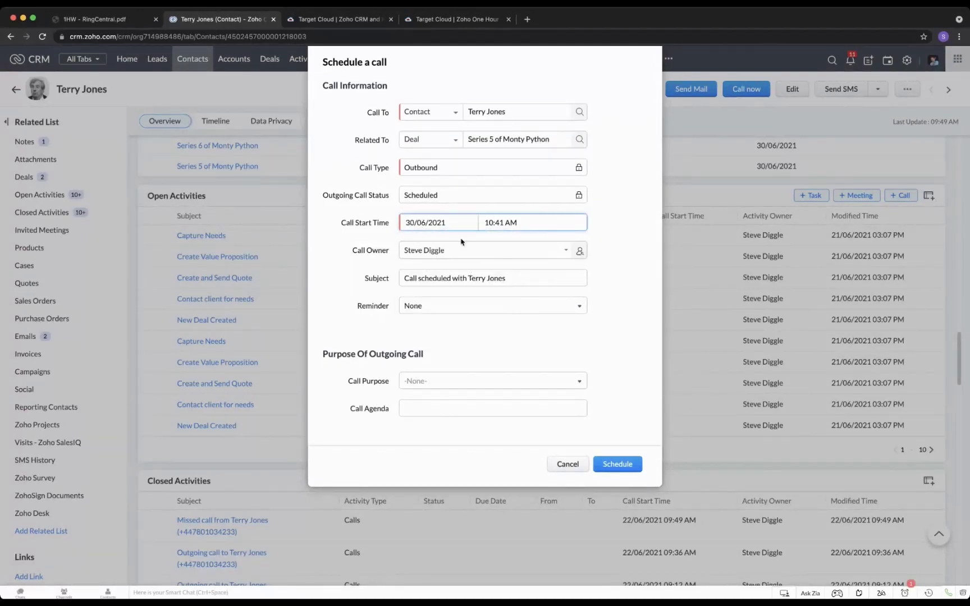
key(BackSpace)
text(2)
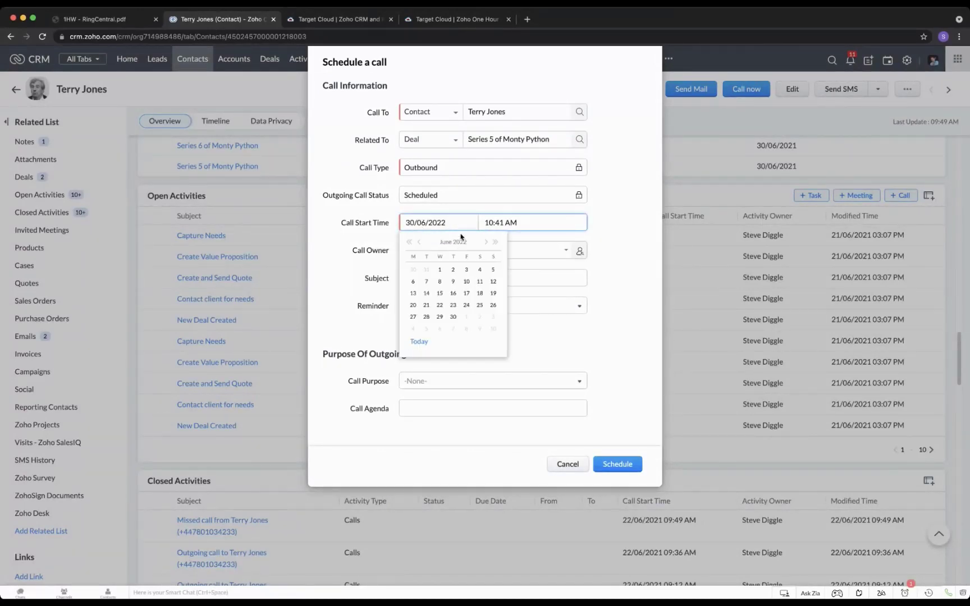
key(BackSpace)
key(BackSpace)
text(21)
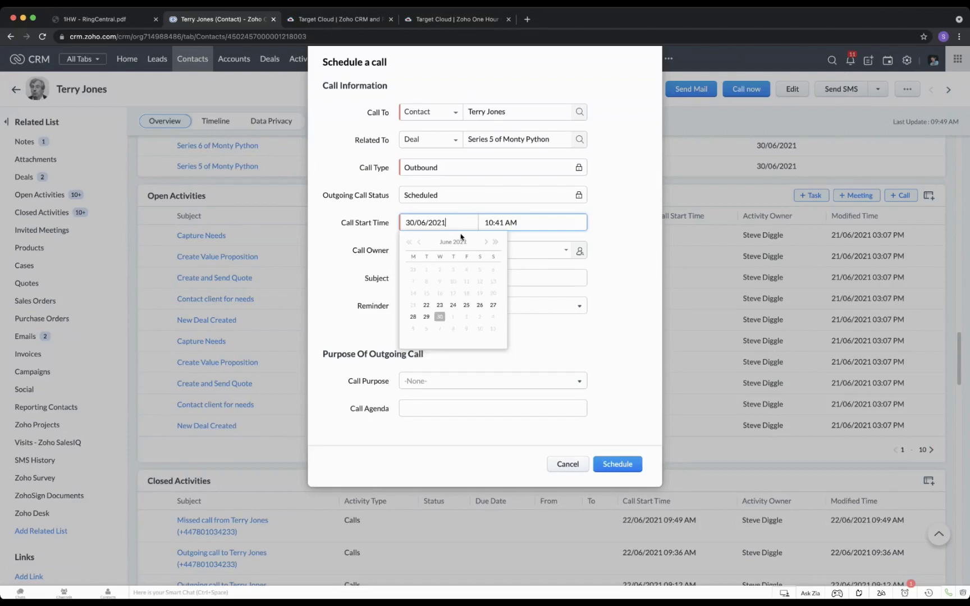
click(601, 219)
double_click(512, 224)
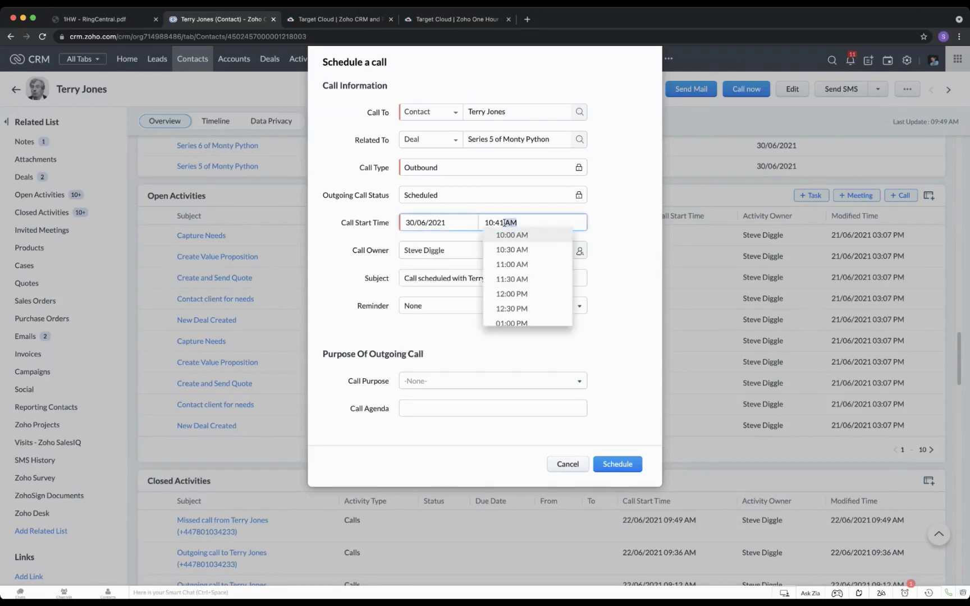
scroll(515, 289, down, 5)
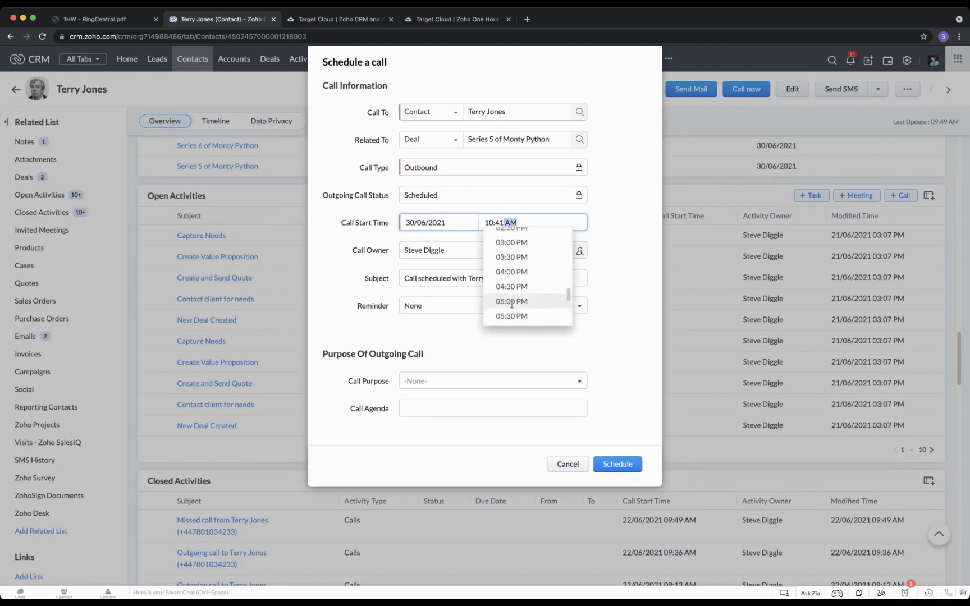
click(509, 274)
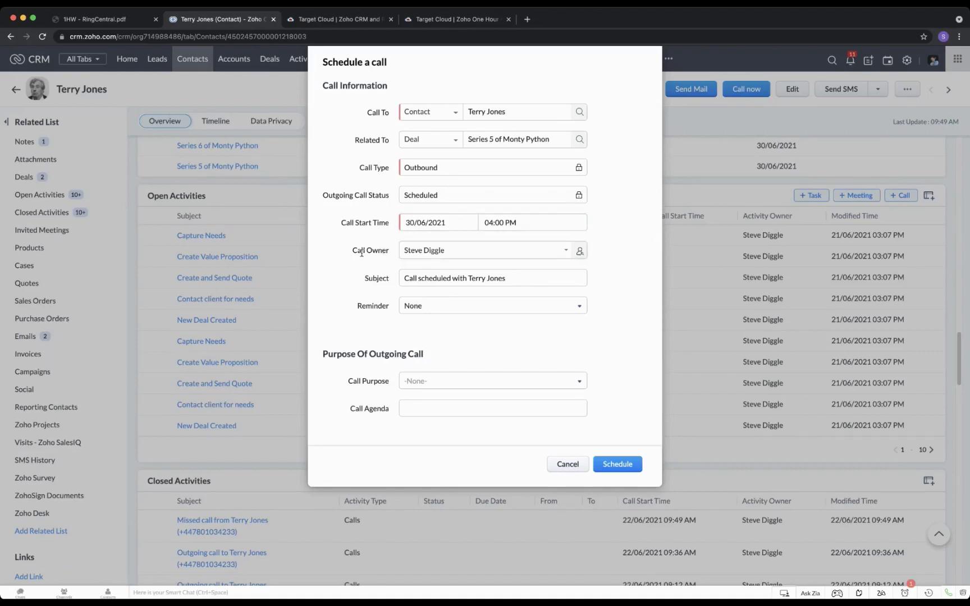
- Keep the currently selected user as call owner and append "Make Edits" to the call's subject
click(471, 255)
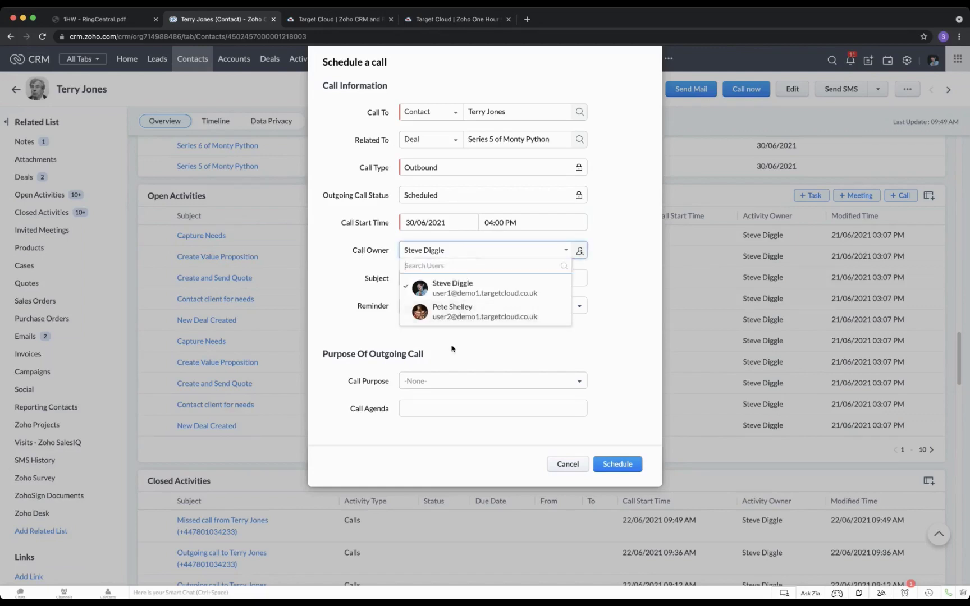
click(453, 290)
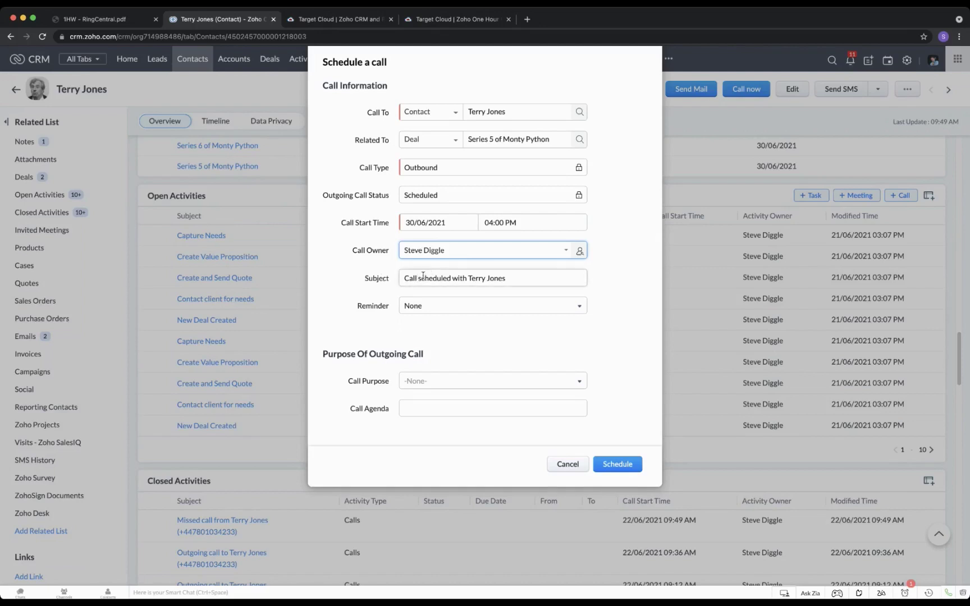
click(517, 278)
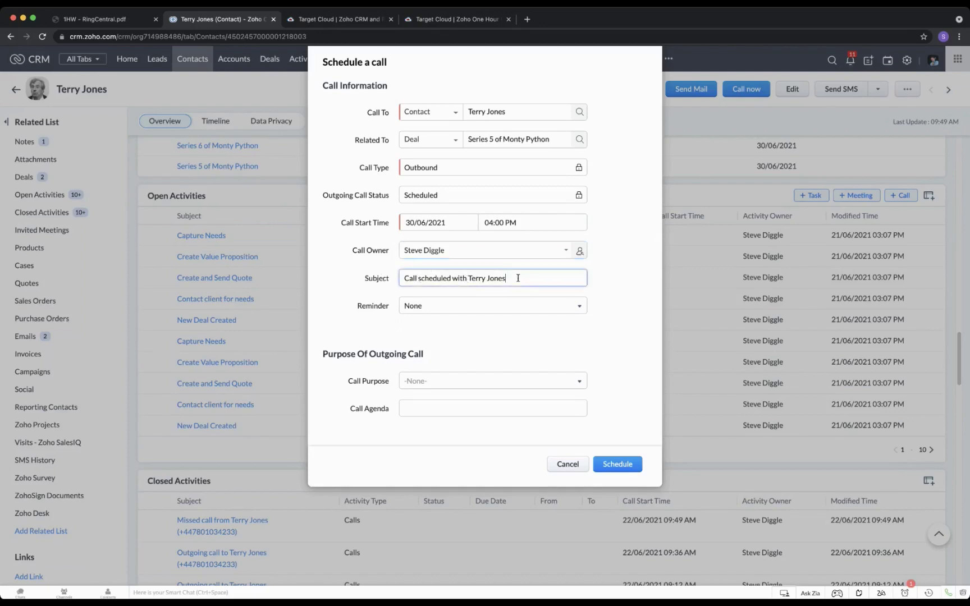
text(Make Edits)
- Review the available reminder times and set the call's reminder to 15 minutes before
click(500, 308)
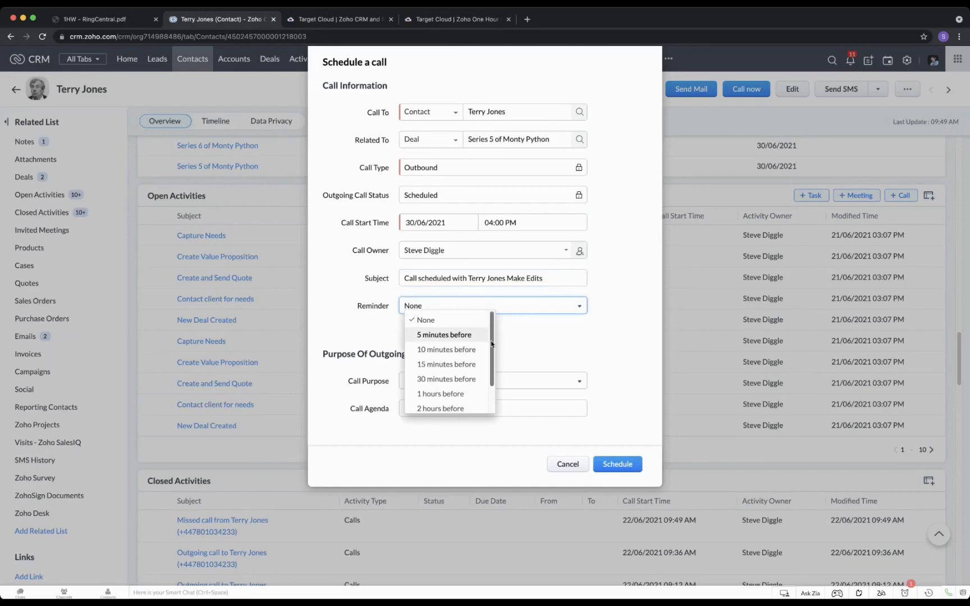
scroll(488, 343, down, 2)
scroll(492, 365, up, 2)
scroll(493, 386, down, 3)
scroll(483, 359, up, 3)
click(447, 360)
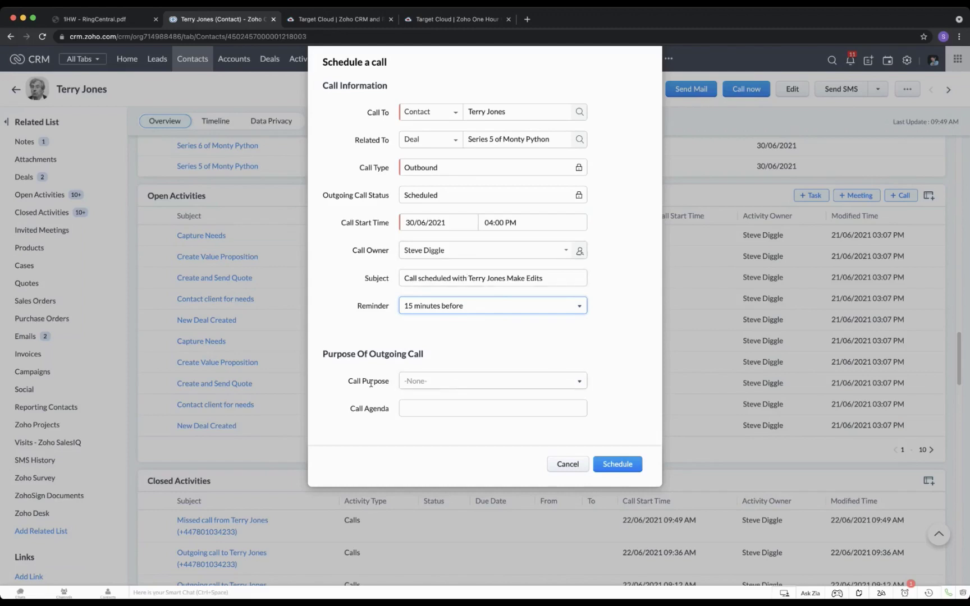
- Set the purpose of the outgoing call to Prospecting
click(448, 383)
scroll(466, 426, down, 1)
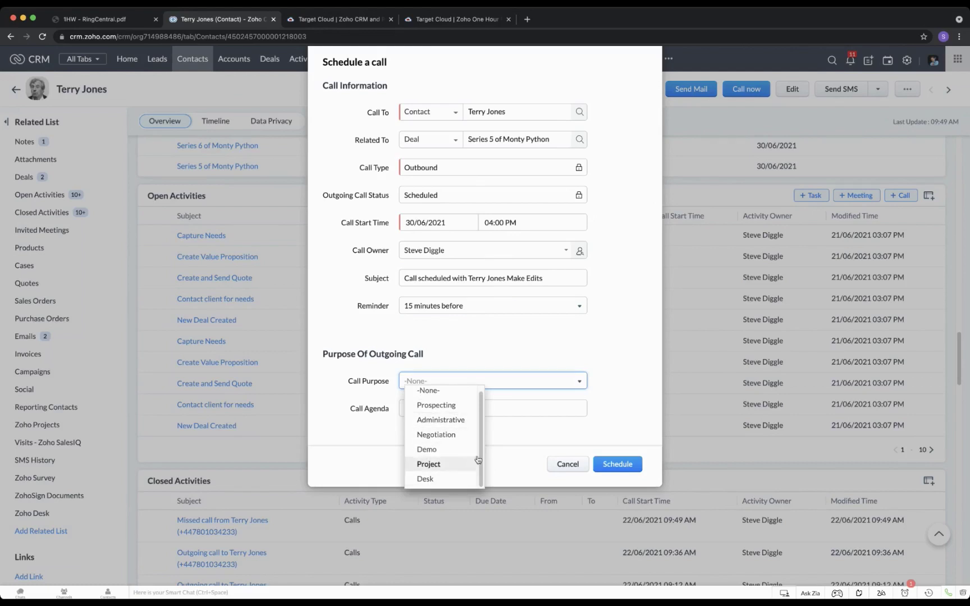
drag(480, 447, 481, 447)
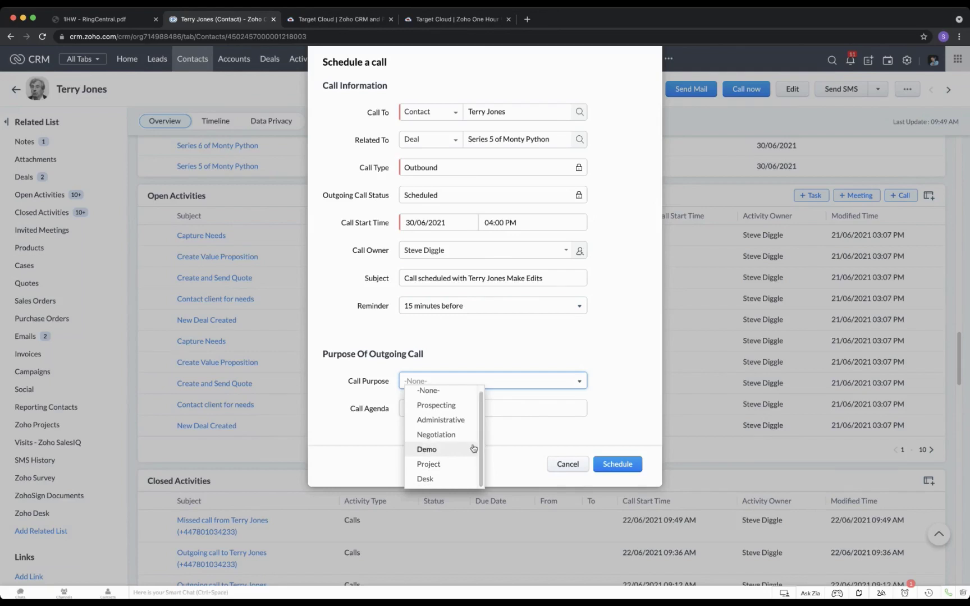
click(450, 406)
- Enter "Speak about Series 5" as the call agenda and schedule the call
click(435, 409)
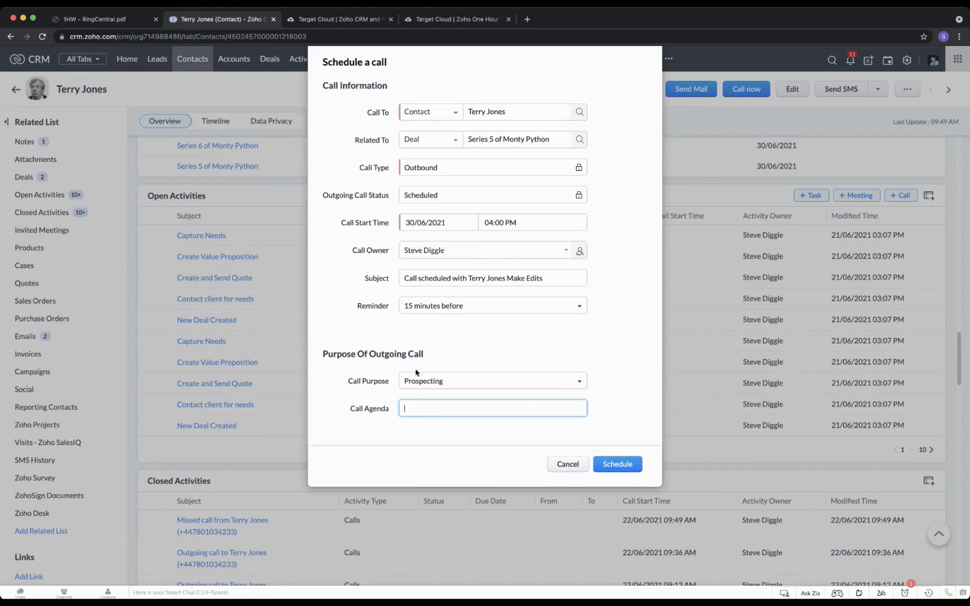
text(Speak about Series 5)
click(617, 465)
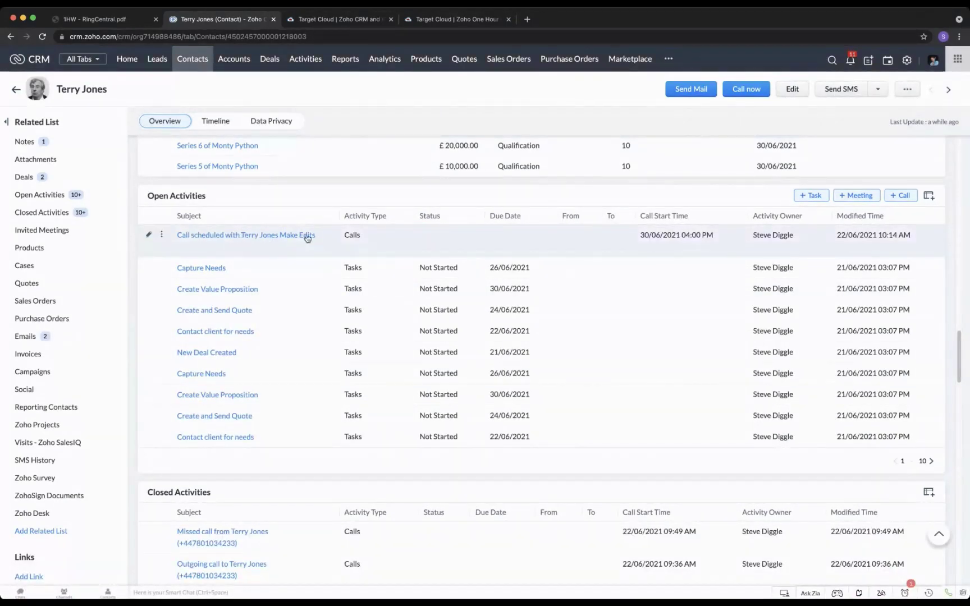
- Mark the first Capture Needs task in the open activities as completed
click(166, 269)
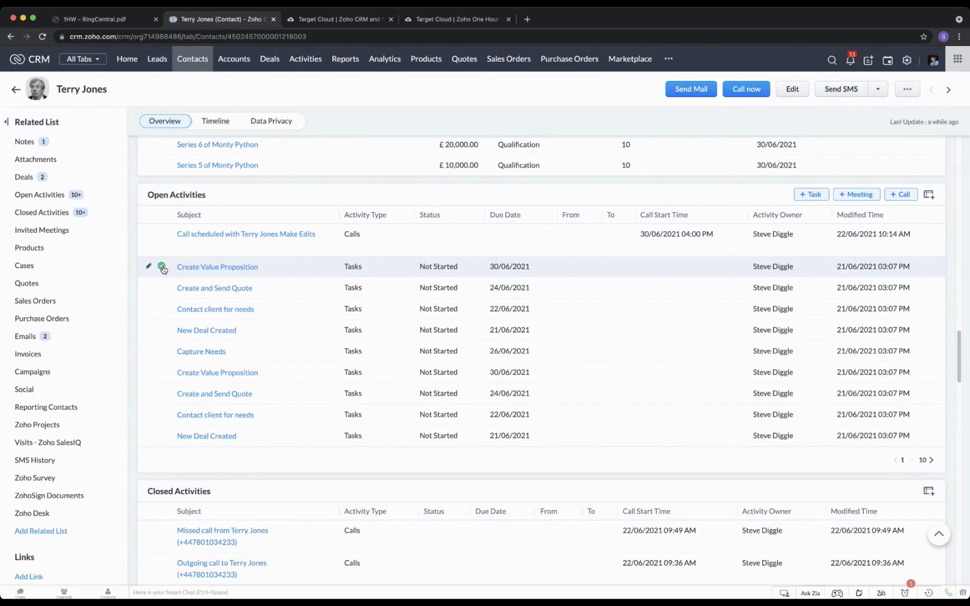
scroll(162, 270, down, 1)
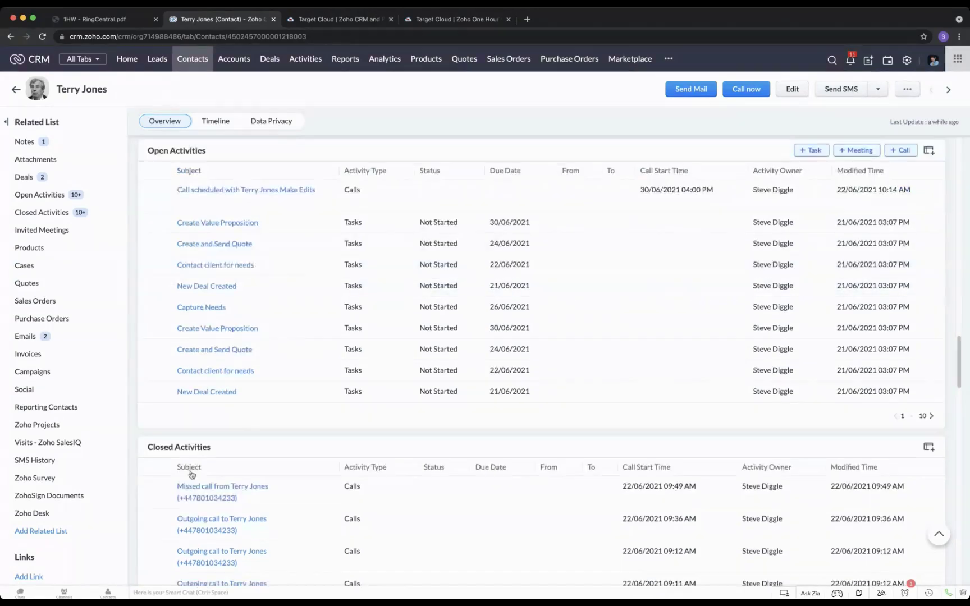
click(162, 191)
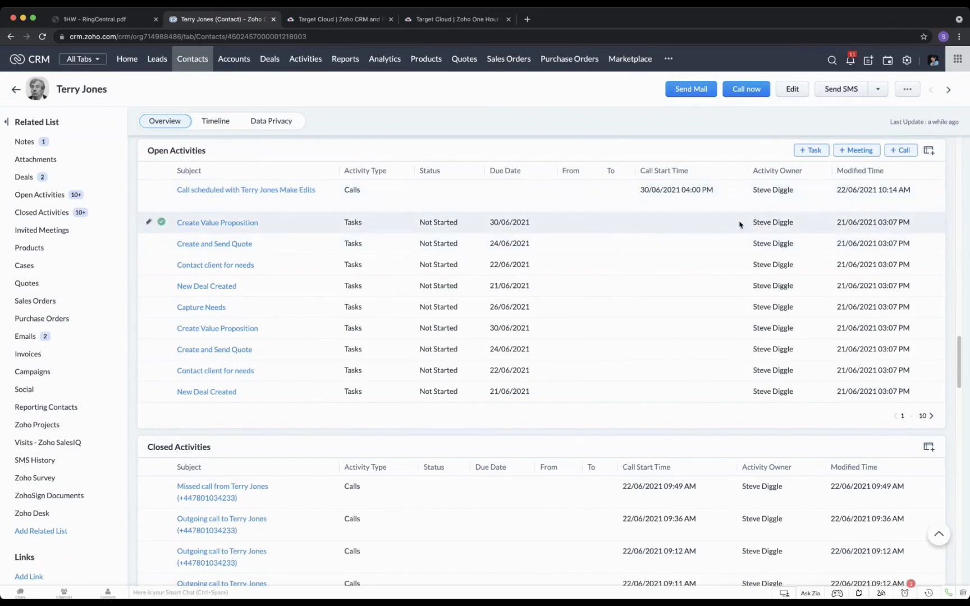
- Start logging a call for the contact and relate it to the deal Series 6 of Monty Python
click(900, 241)
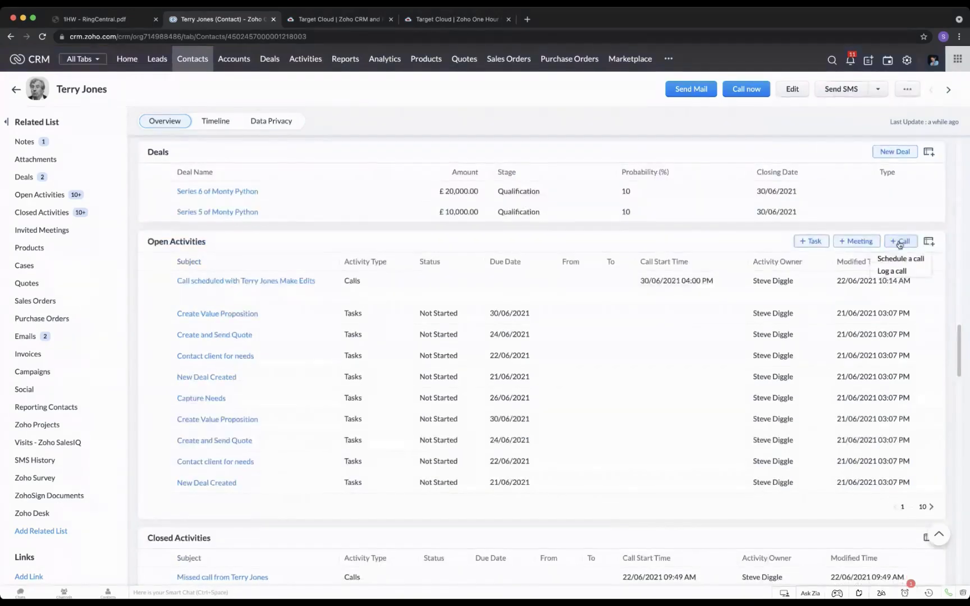
click(892, 271)
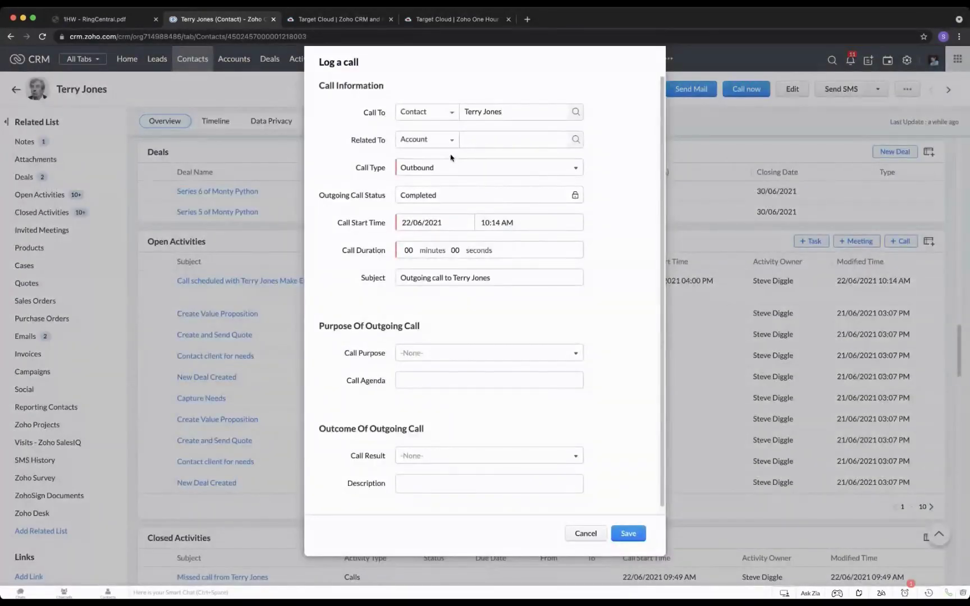
click(446, 146)
click(420, 190)
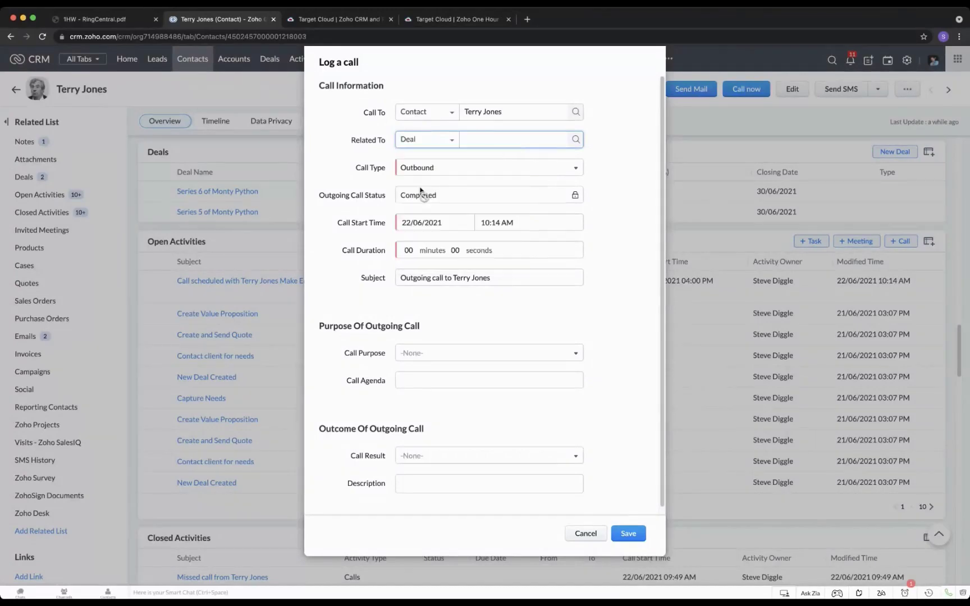
click(576, 139)
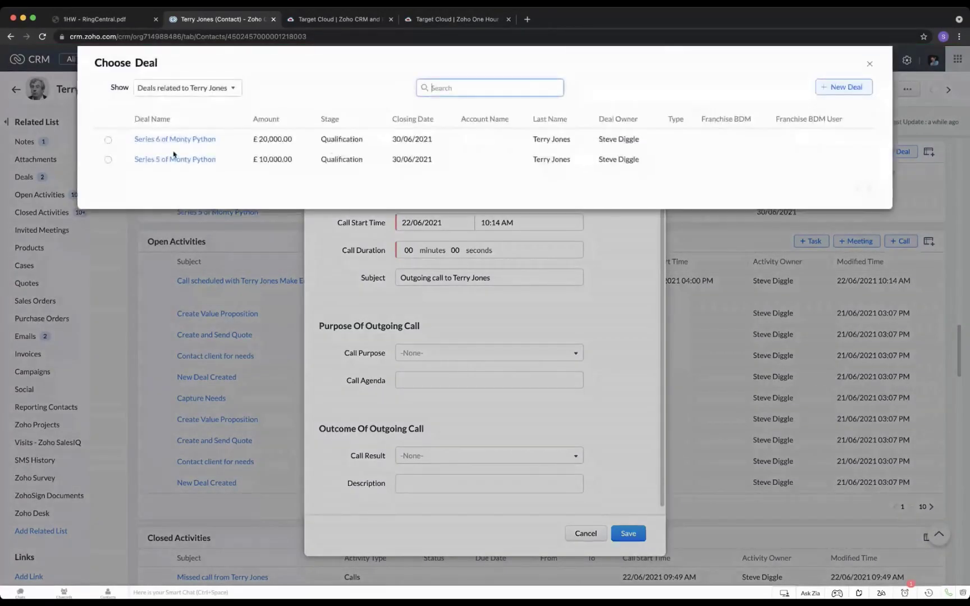
click(108, 139)
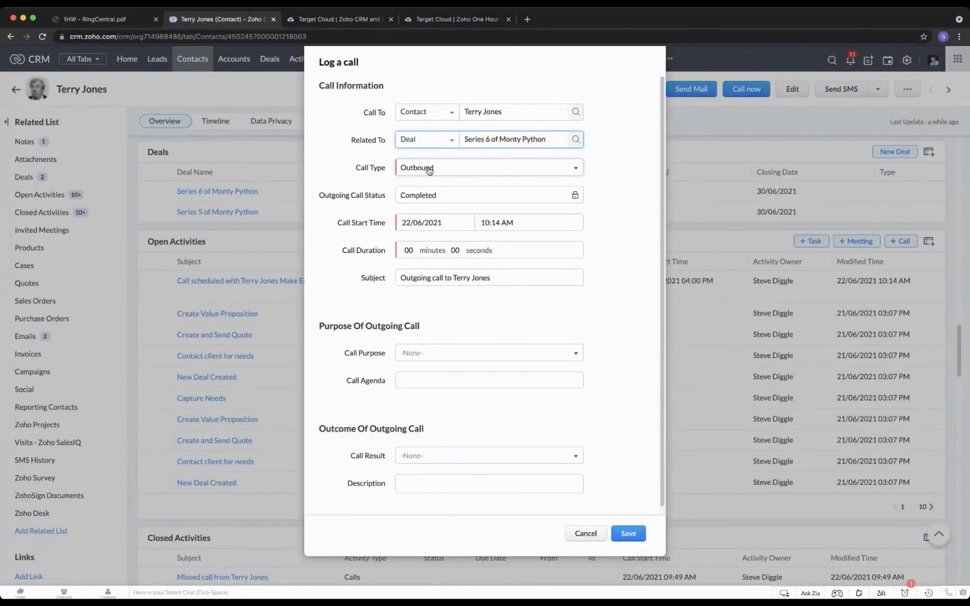
- Set the logged call's type to Inbound and its start time to 09:30 AM
click(454, 171)
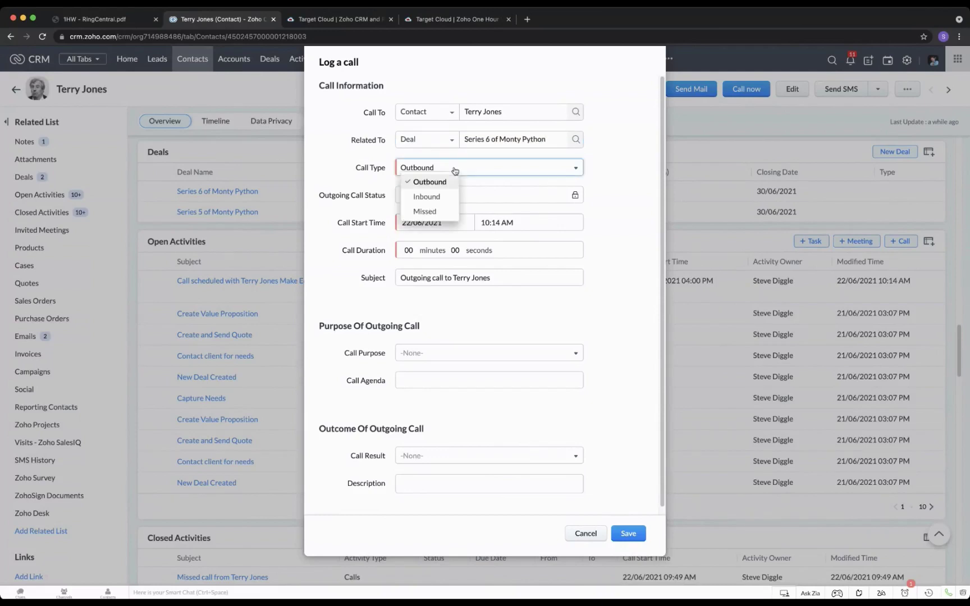
click(431, 197)
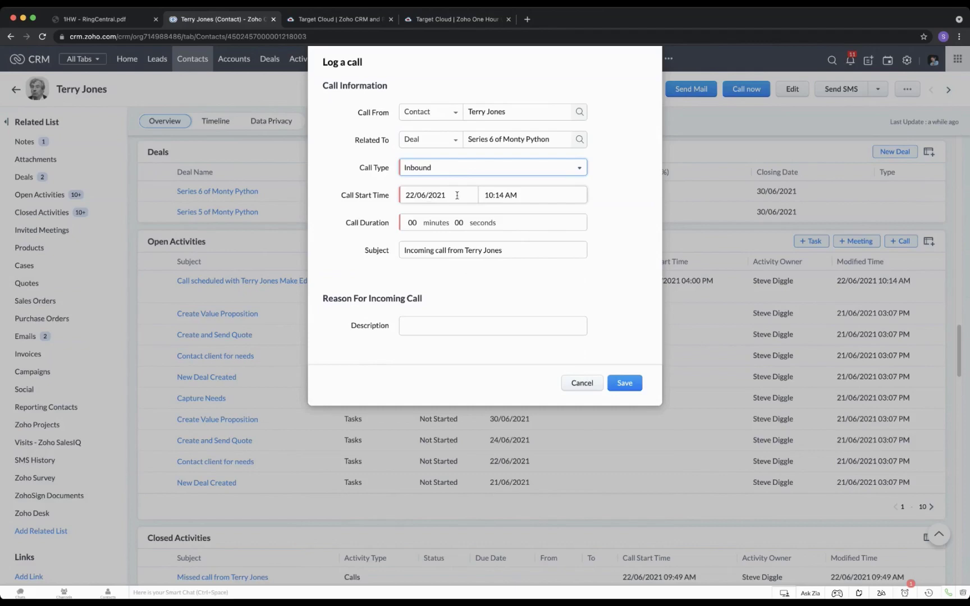
click(496, 195)
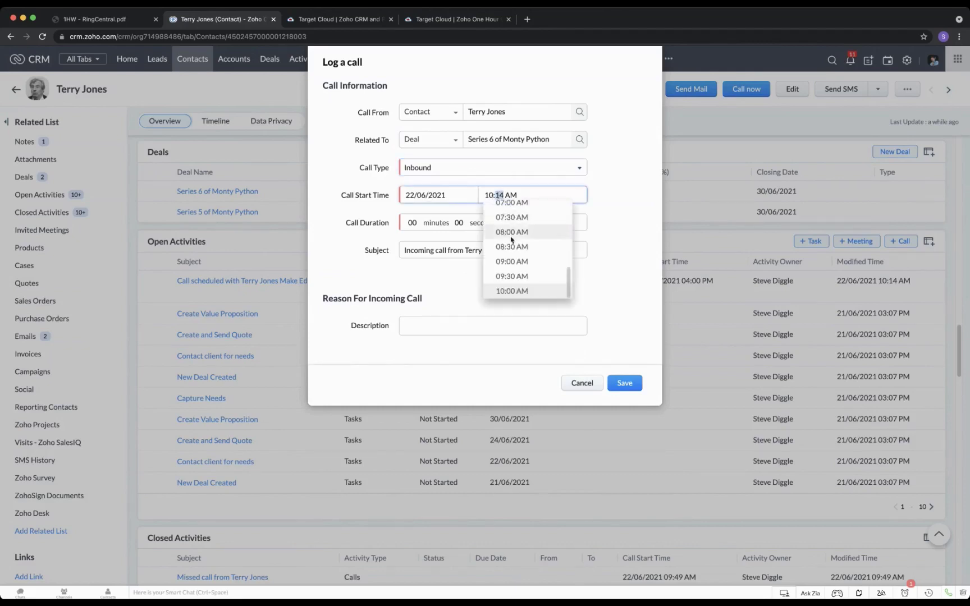
click(511, 276)
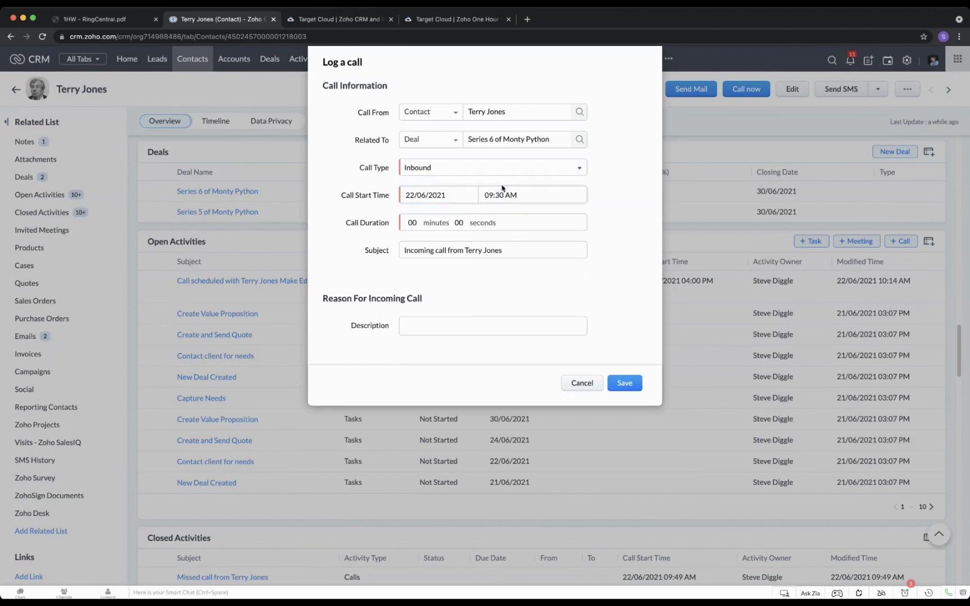
- Set the inbound call's duration to 30 minutes
click(416, 223)
double_click(416, 222)
text(30)
click(343, 248)
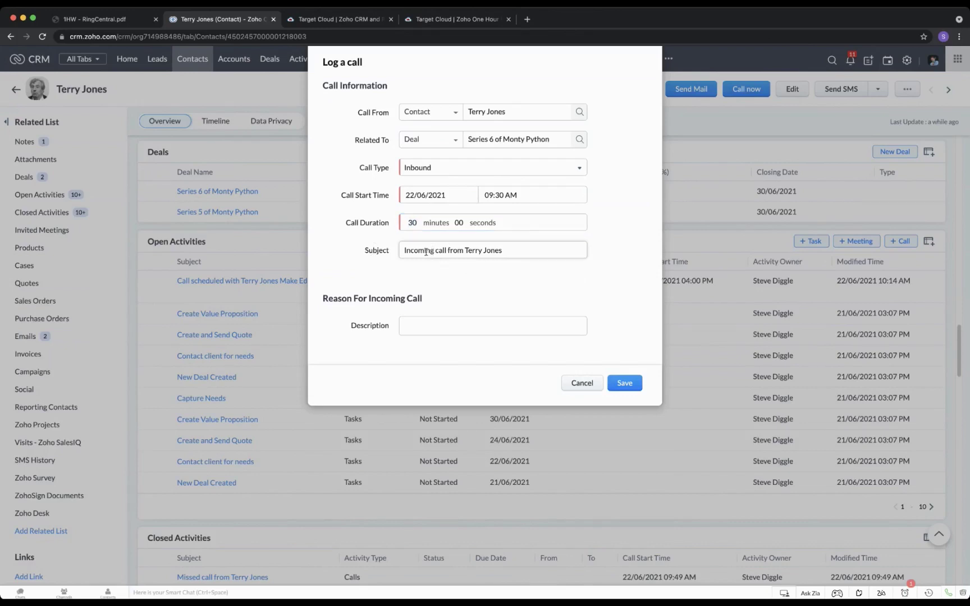
- Enter "Notes about the call" as the incoming call's description and save the logged call
click(442, 322)
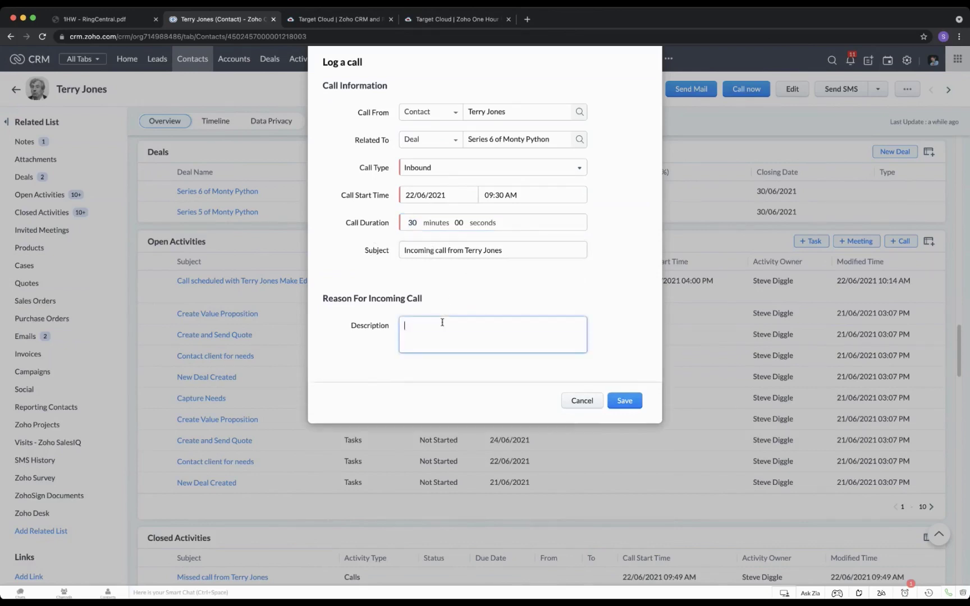
text(Notes about the call)
click(621, 401)
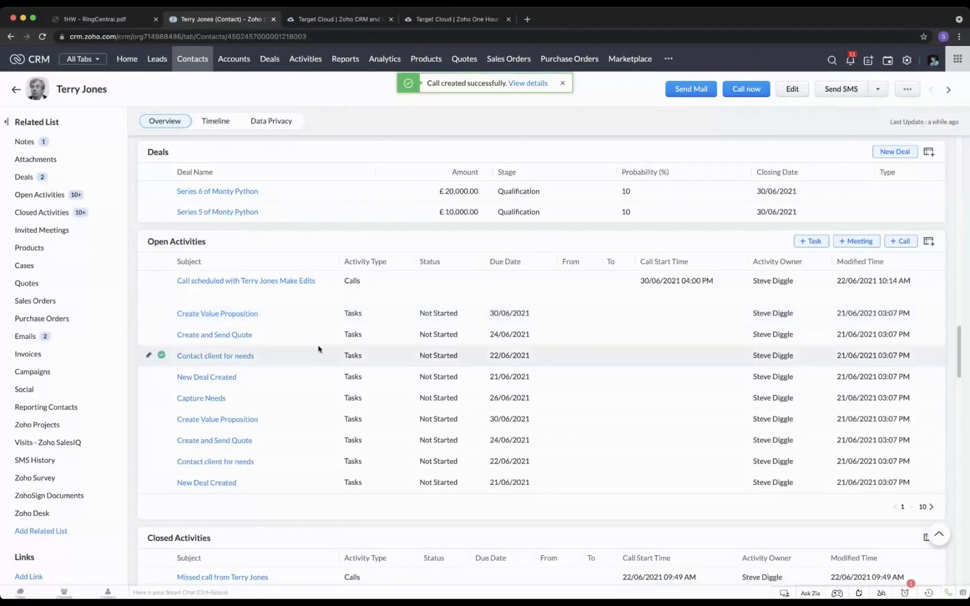
- Open the 09:30 AM incoming call from the contact's closed activities and bring up its notes section
scroll(329, 325, down, 3)
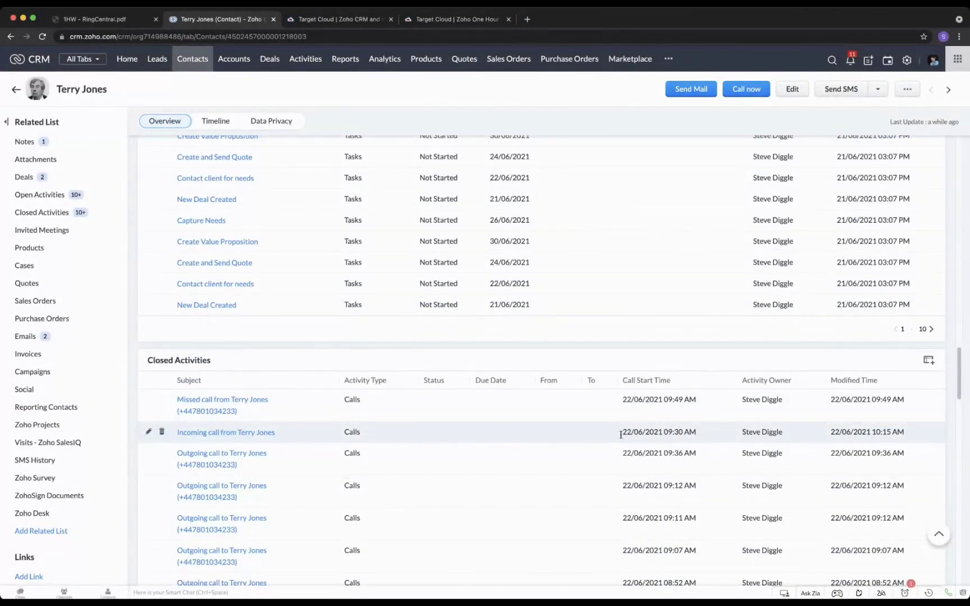
click(237, 433)
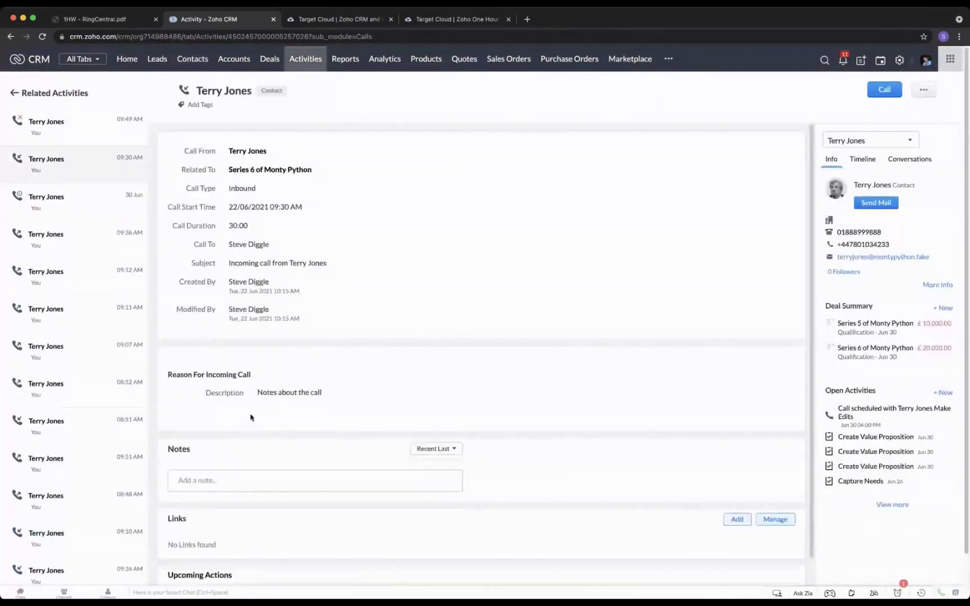
scroll(274, 233, down, 1)
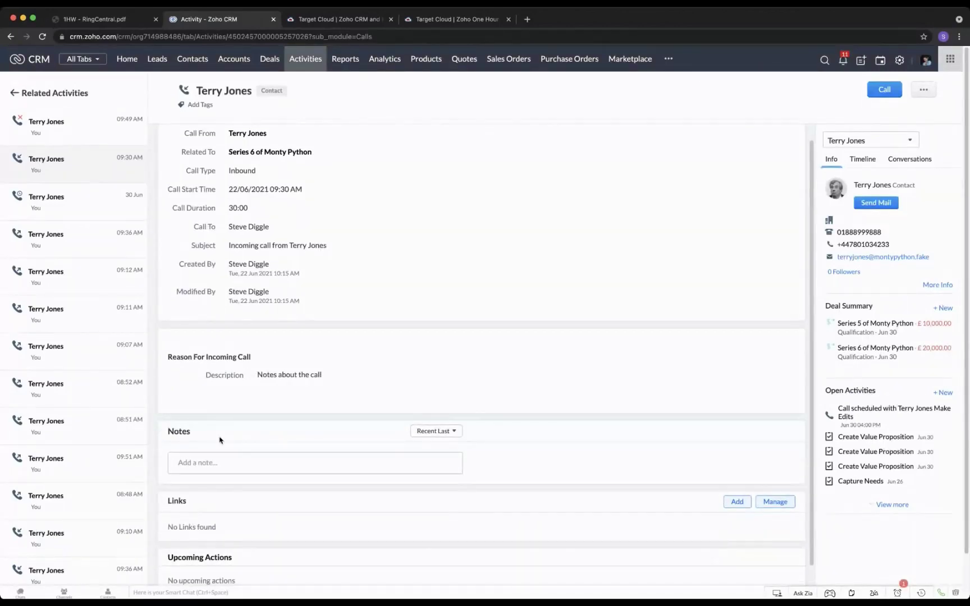
- Save a call note titled "Series 5" reading "Add notes about the vall. Really good discussing Series 5 and he wants to go ahead."
click(217, 463)
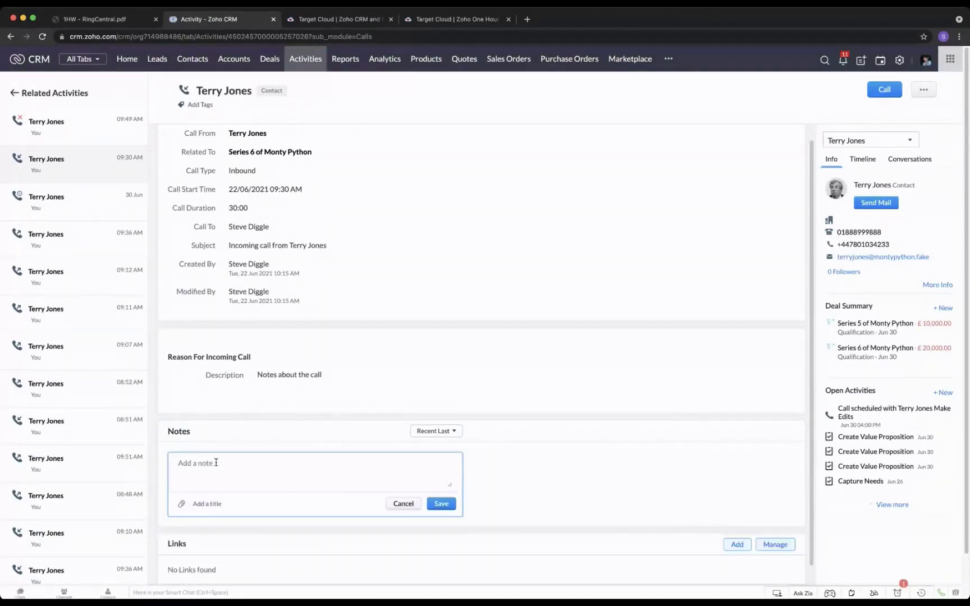
text(Add notes about the vall. Really good discussi)
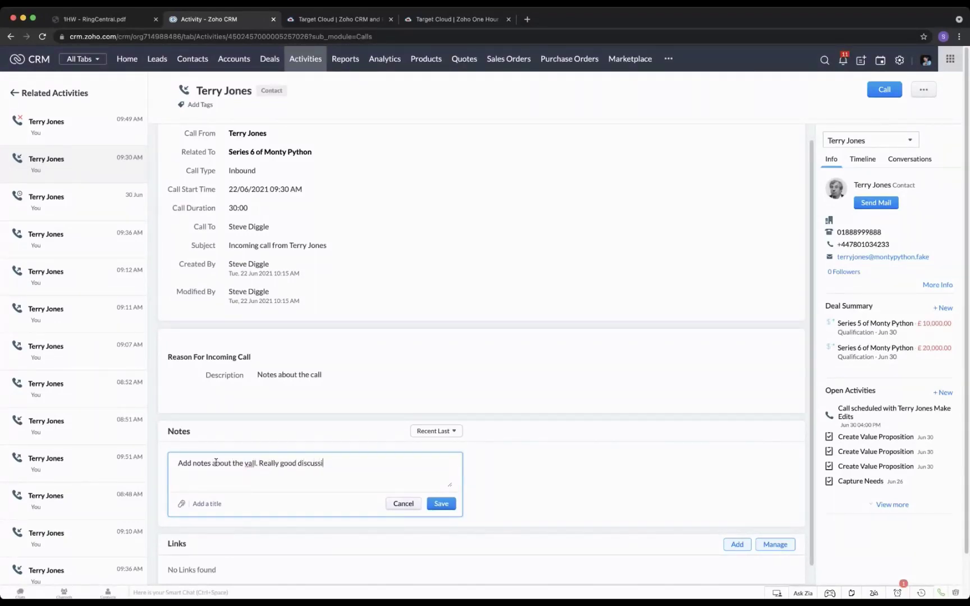
text(ng Series 5 and he wants to go ahead.)
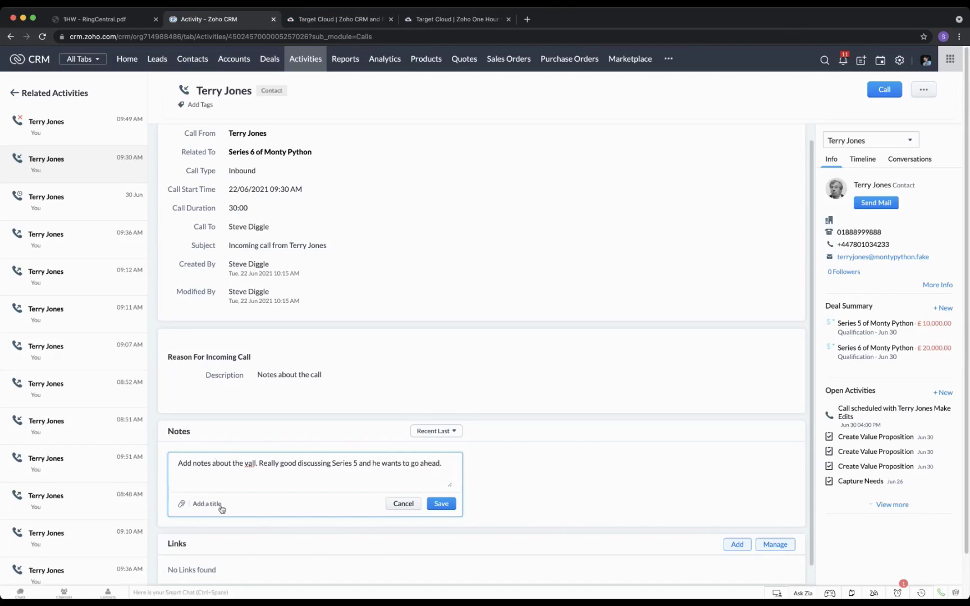
click(217, 506)
text(Series 5)
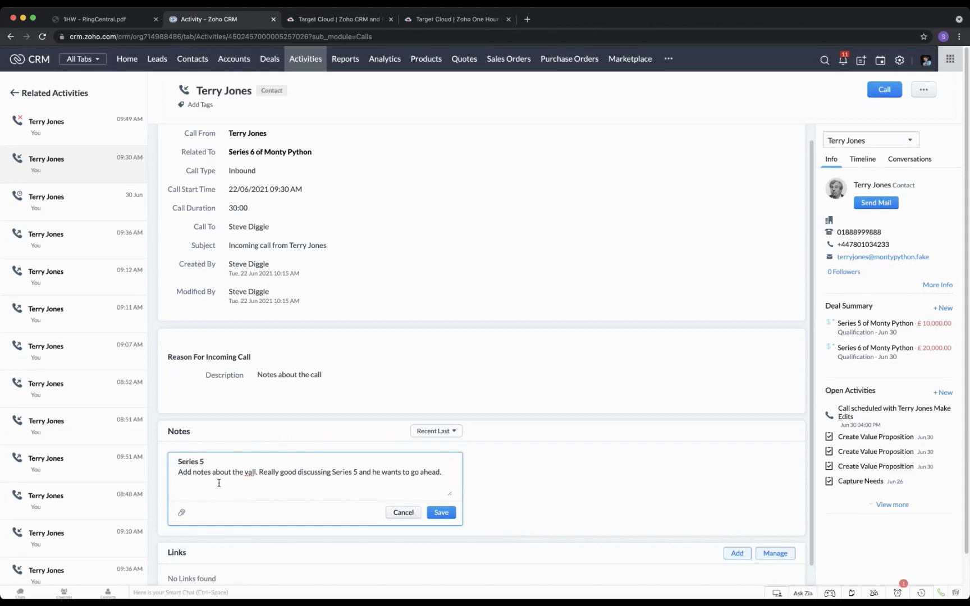
click(441, 512)
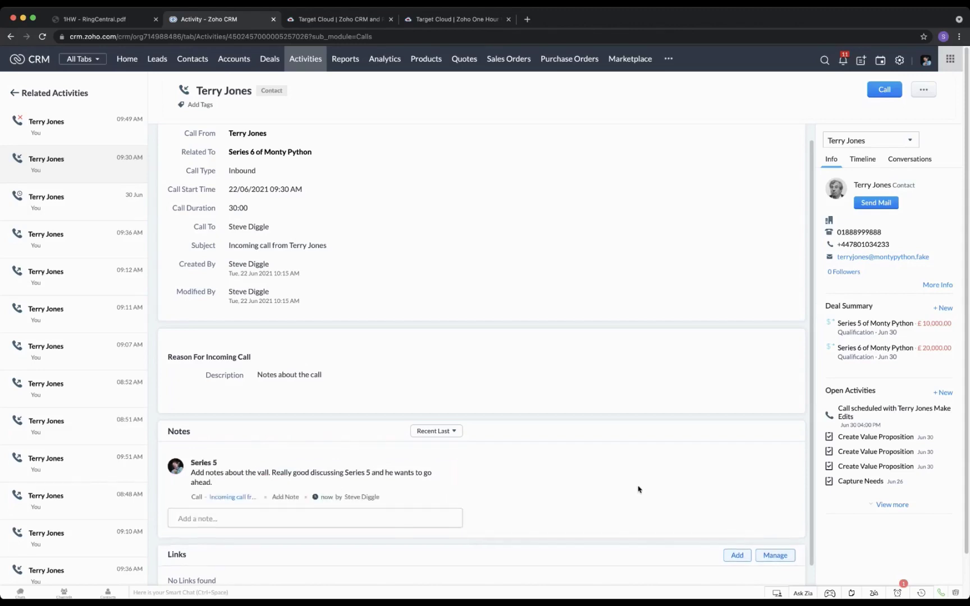
click(238, 519)
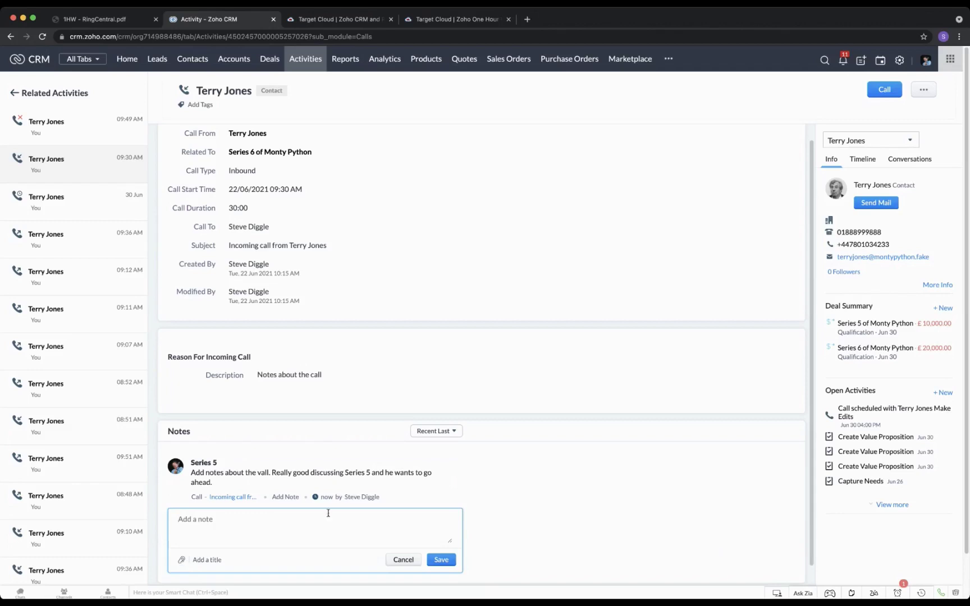
click(404, 560)
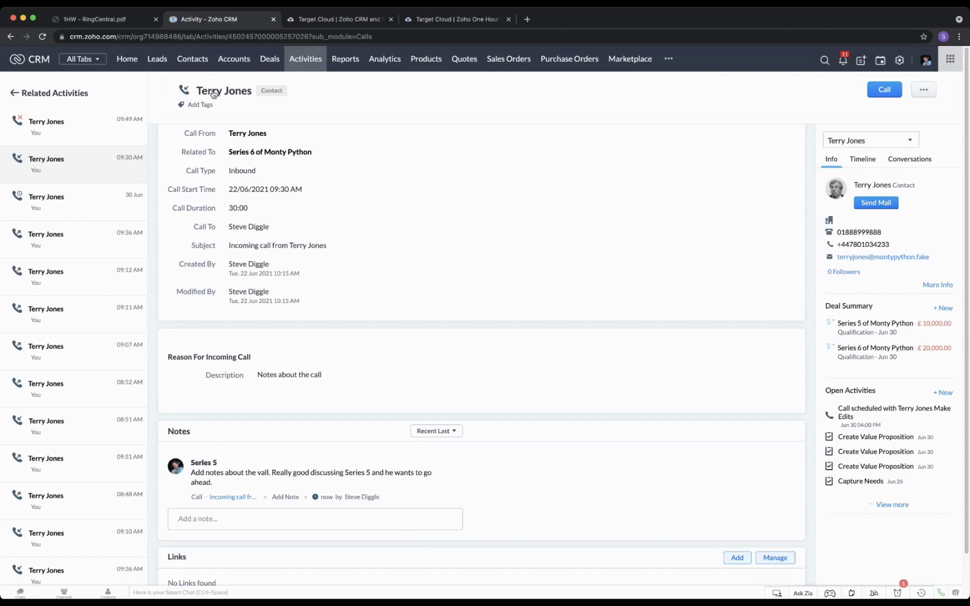
- Return to the contact record and review the notes listed on it
click(16, 93)
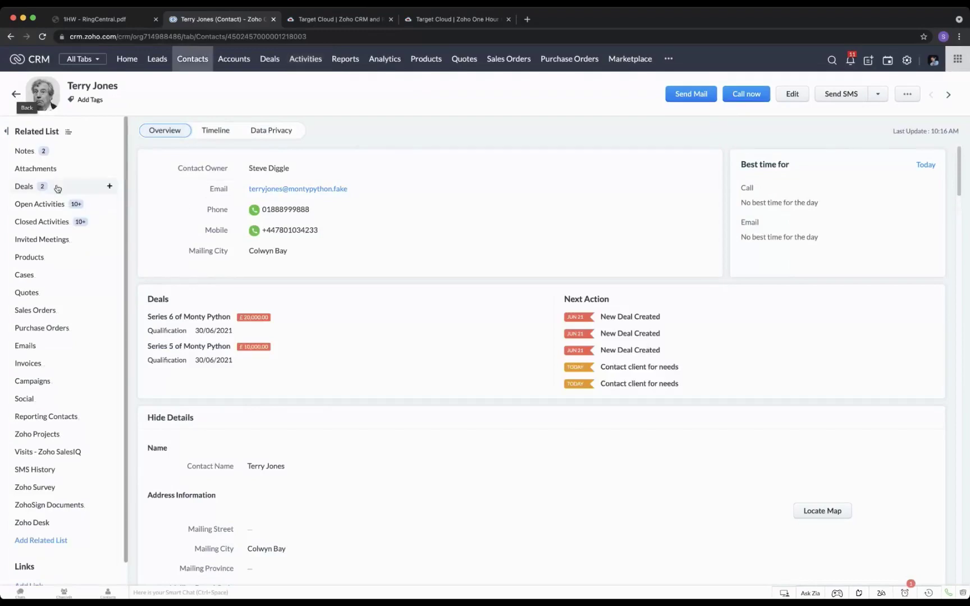
click(45, 148)
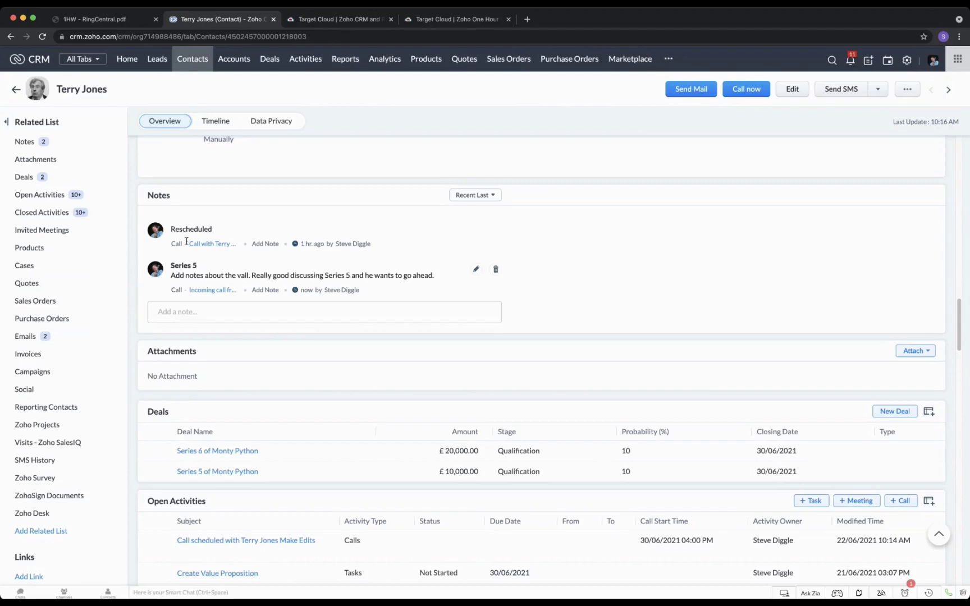
- Check the 1HW Plan slide in the PDF, switch to the Zoho One admin browser and view the CRM telephony setup page
click(127, 23)
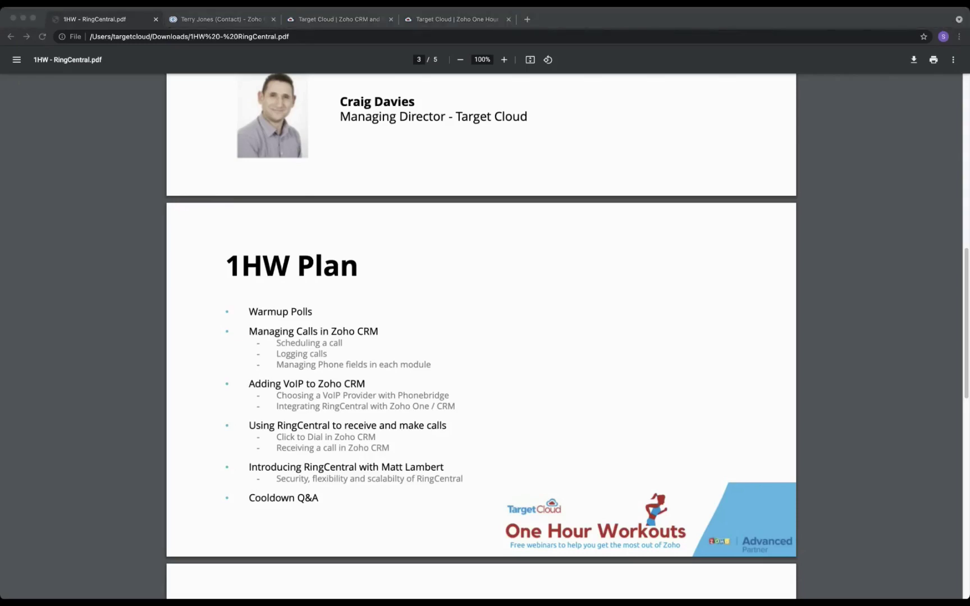
key(super+Tab)
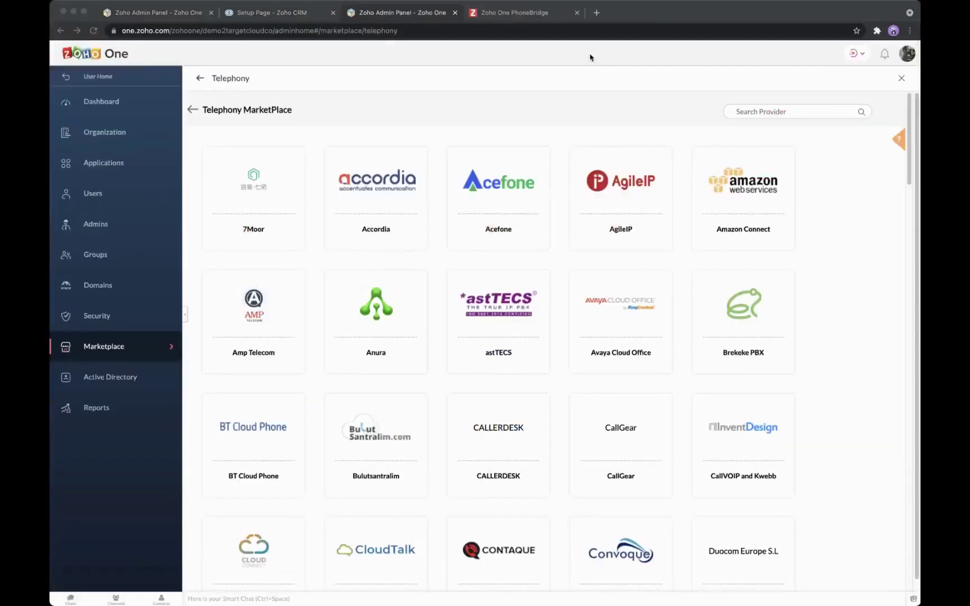
click(630, 19)
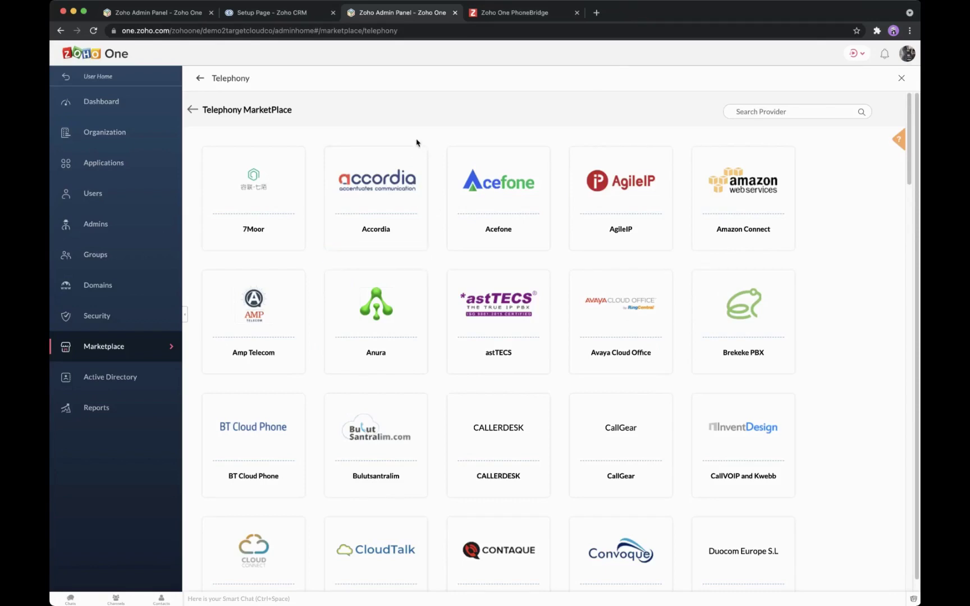
click(275, 16)
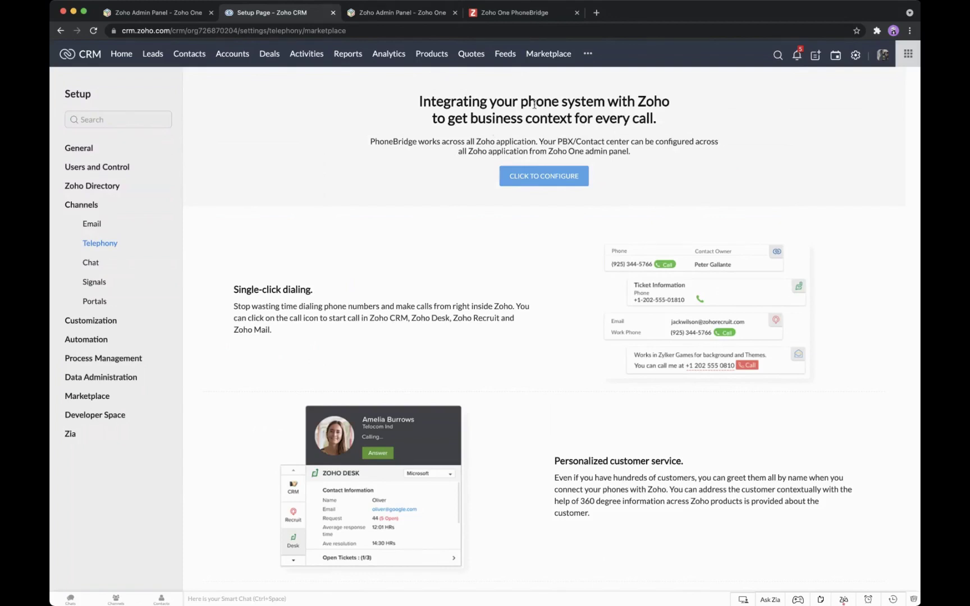
- Find RingCentral in the Zoho One Telephony MarketPlace, enable the integration and proceed to the RingCentral login
click(440, 17)
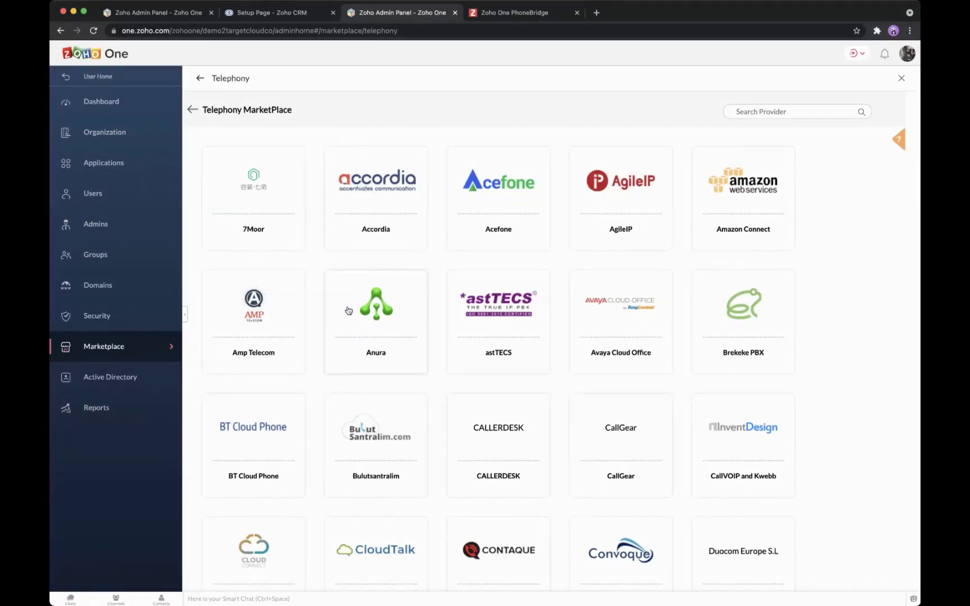
scroll(348, 311, down, 20)
scroll(348, 311, down, 5)
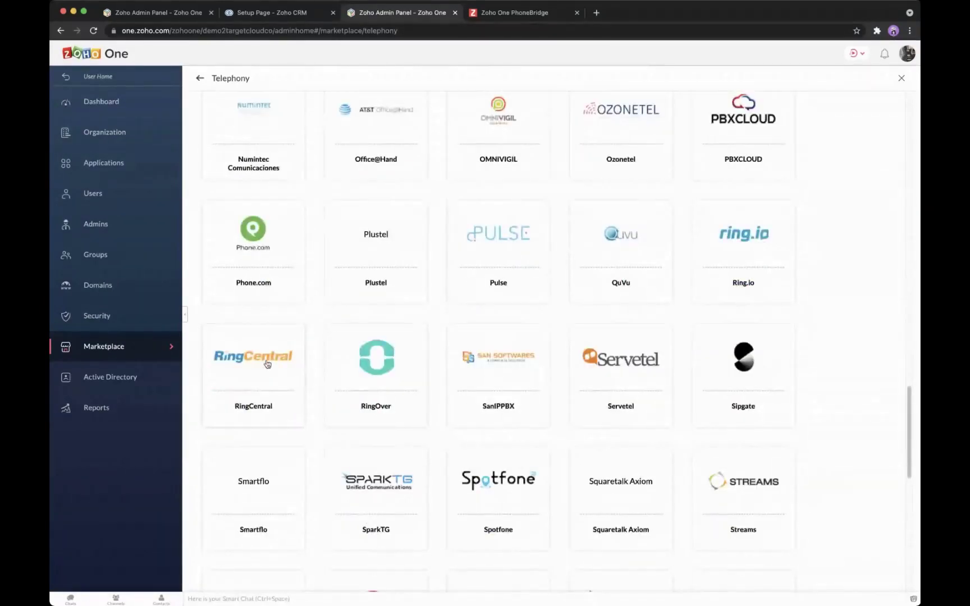
click(267, 363)
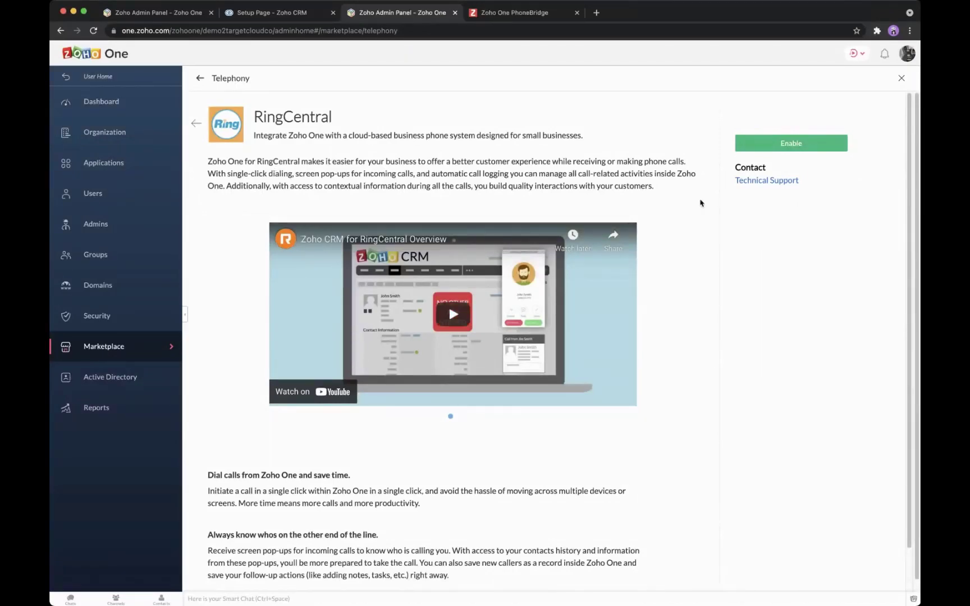
click(789, 144)
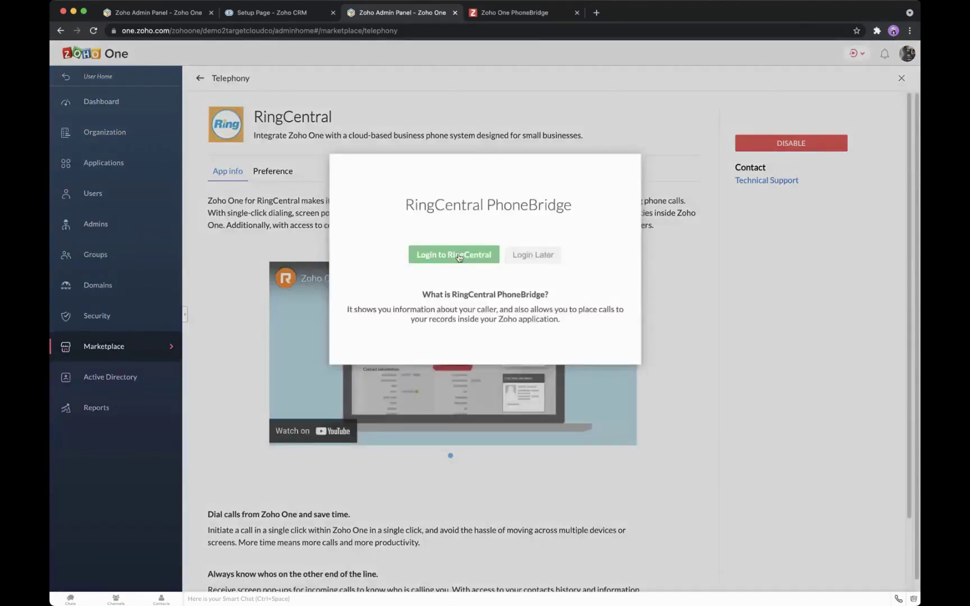
click(458, 256)
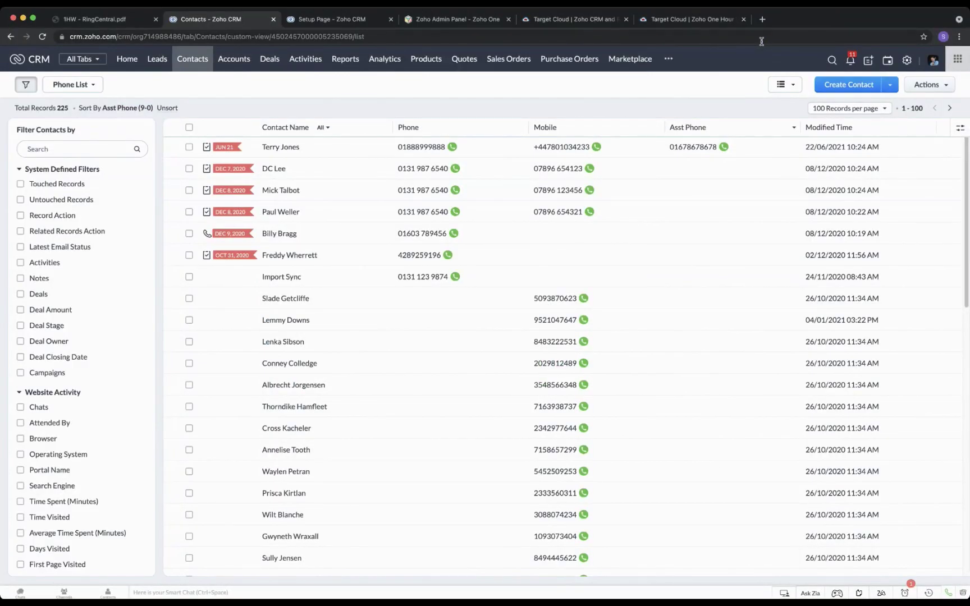
- Open the first contact in the CRM Phone List and call the contact's mobile number
click(297, 147)
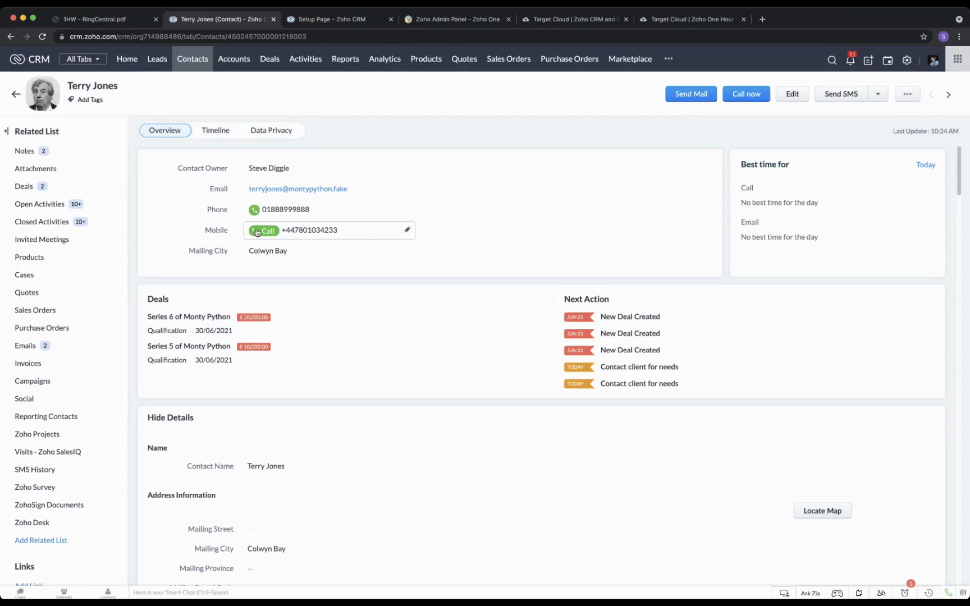
click(257, 233)
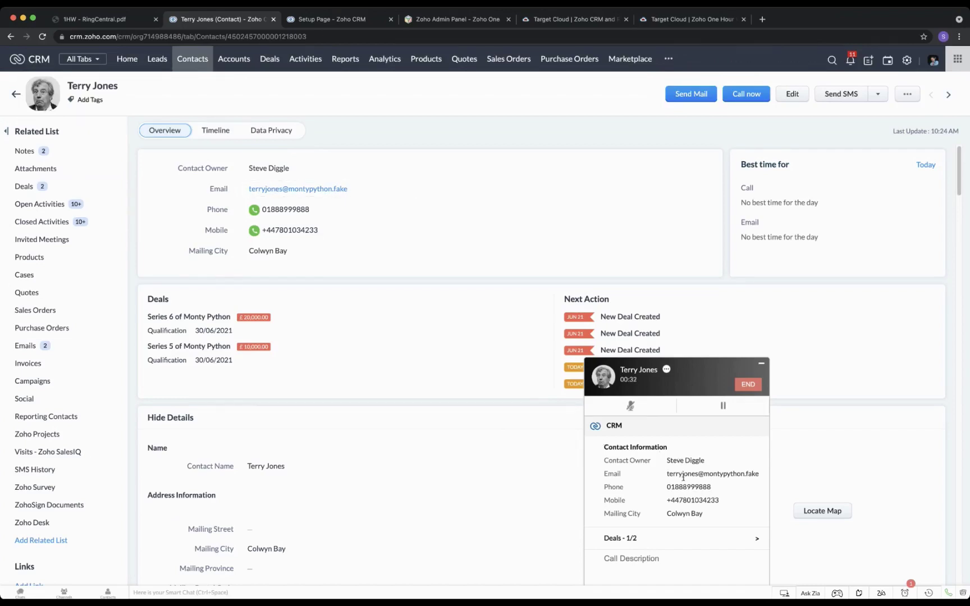
- Review both of the caller's deals in the call window during the call
click(651, 540)
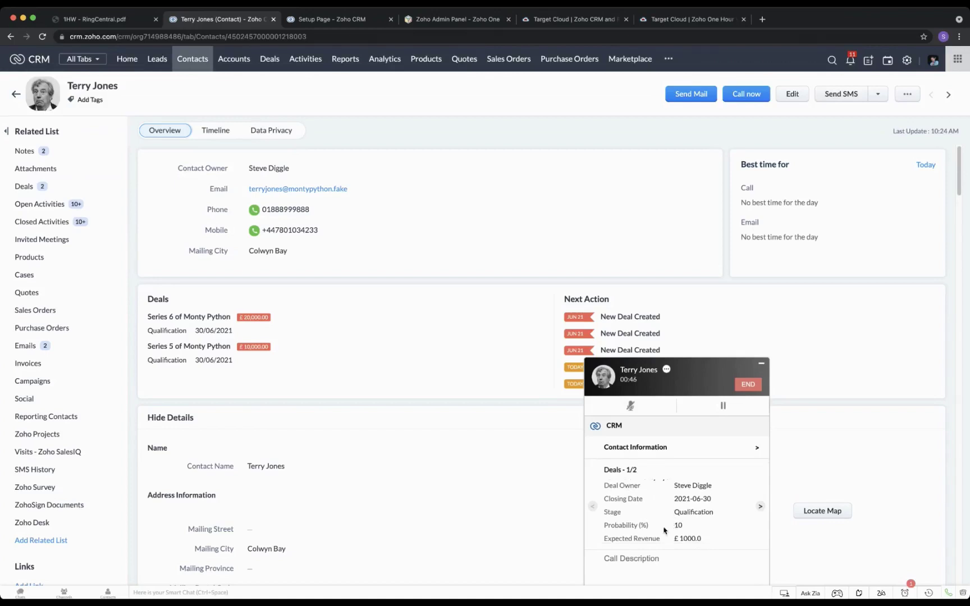
click(760, 506)
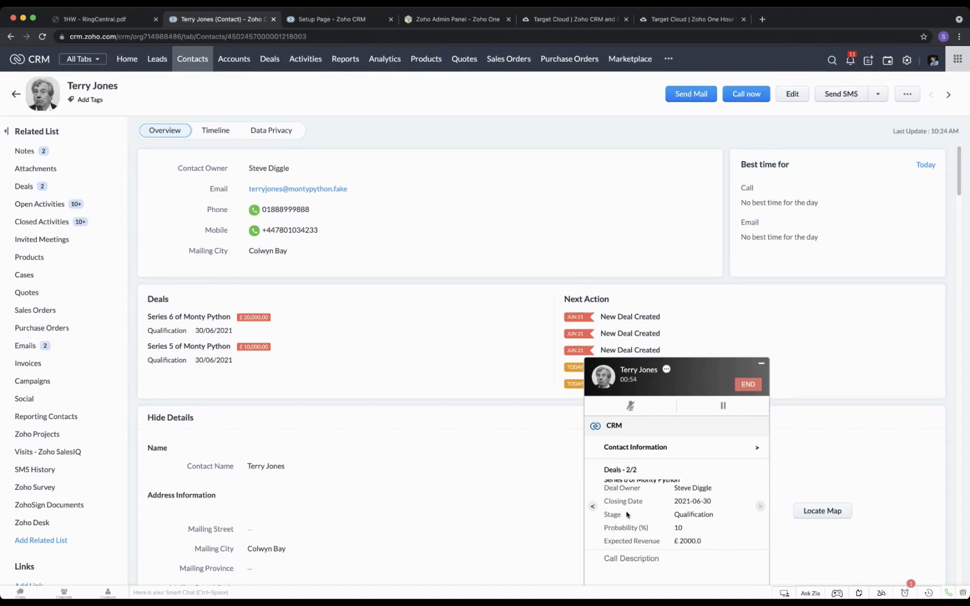
click(594, 509)
- Enter the call description "Make notes. Discussing Series 5 and all is good." and end the call
click(631, 562)
text(Make notes. L)
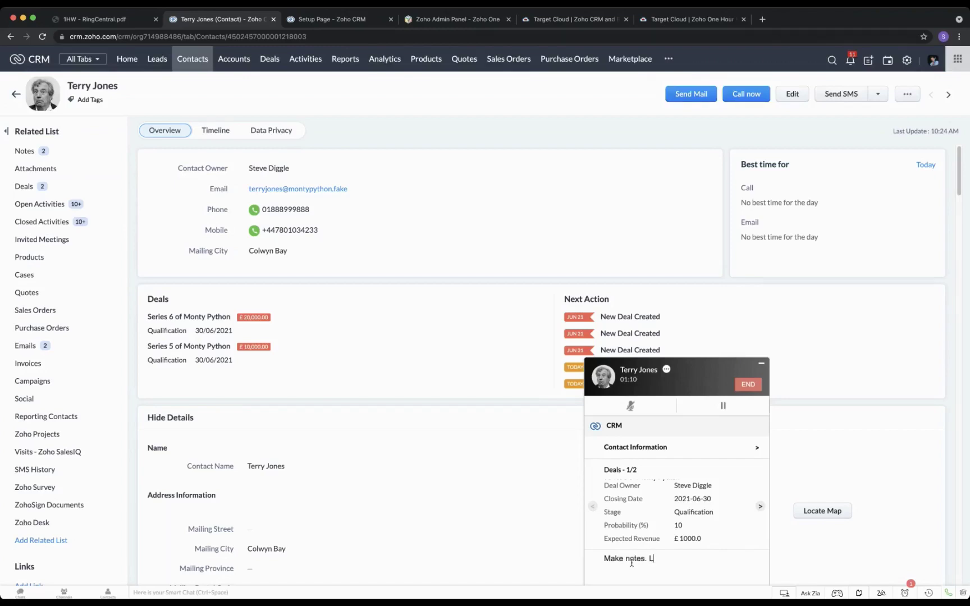
key(BackSpace)
text(Discussing Series 5 and all is good.)
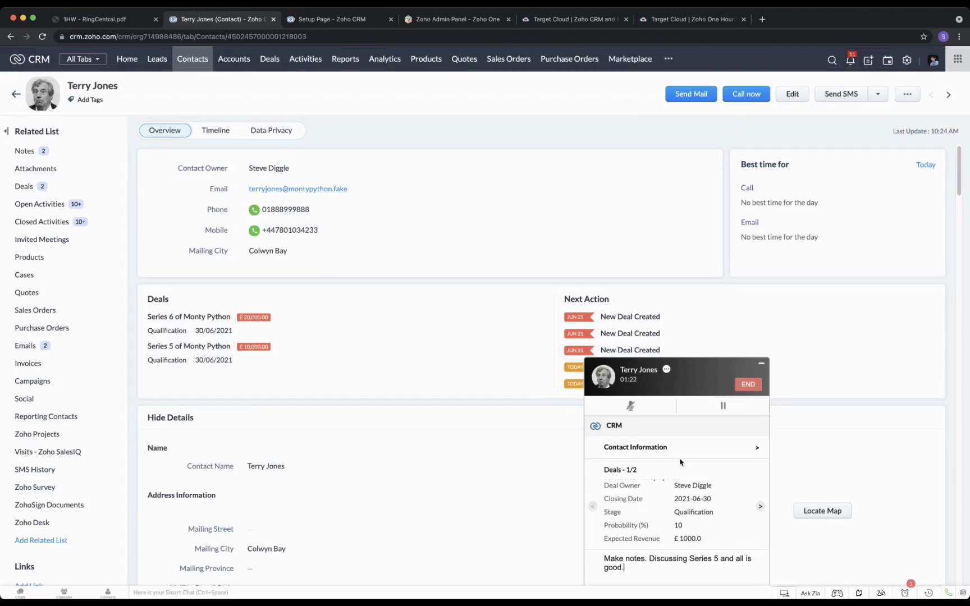
click(747, 386)
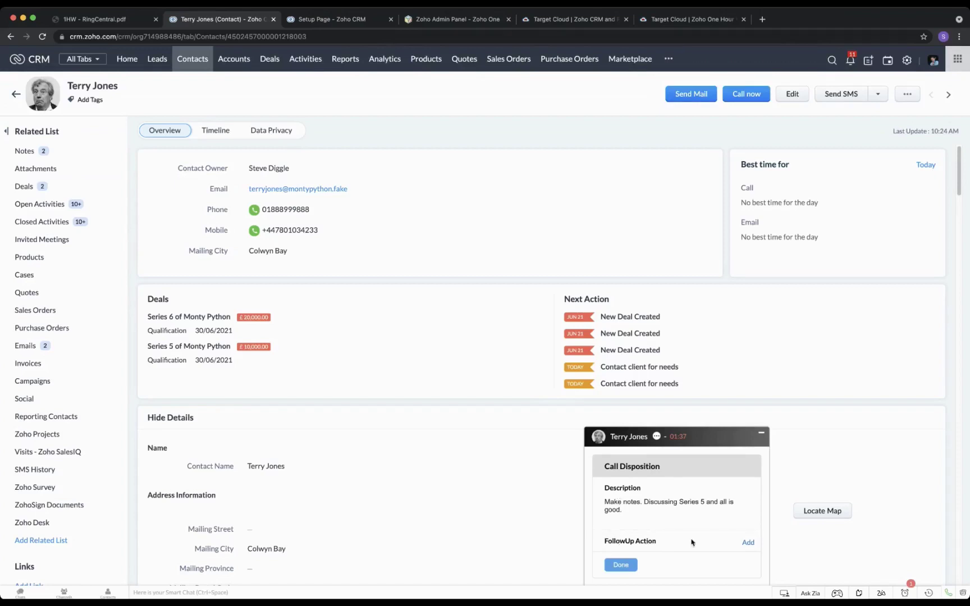
- Schedule a follow-up call in Zoho CRM for 22/06/2021 10:58 AM, related to the deal Series 5 of Monty Python
click(748, 542)
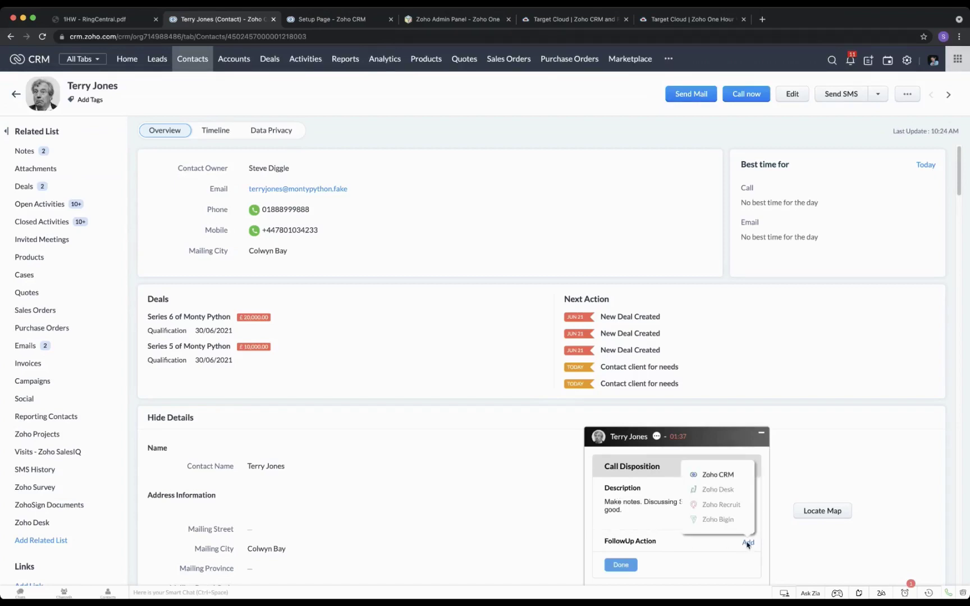
mouse_move(721, 474)
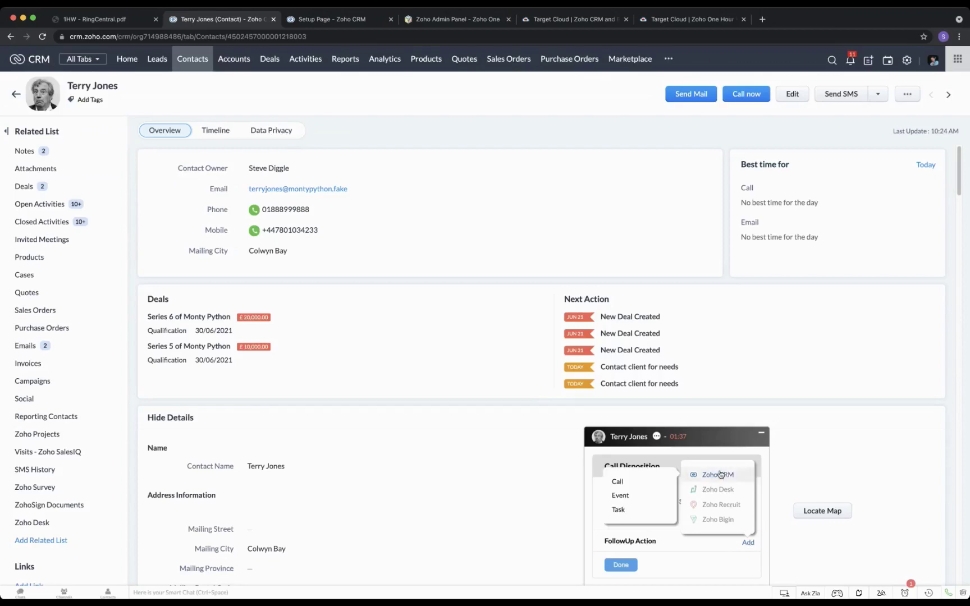
click(624, 483)
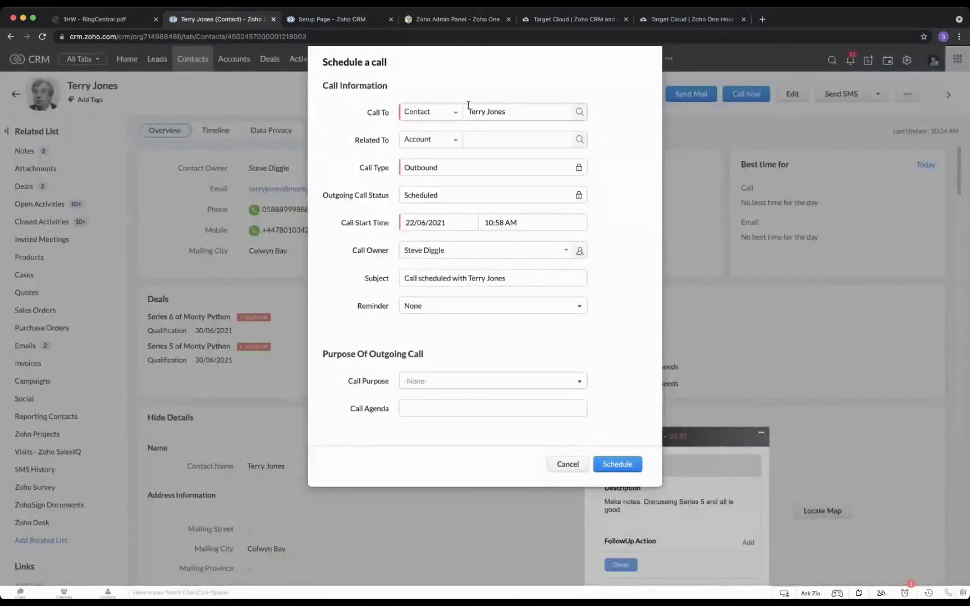
click(448, 141)
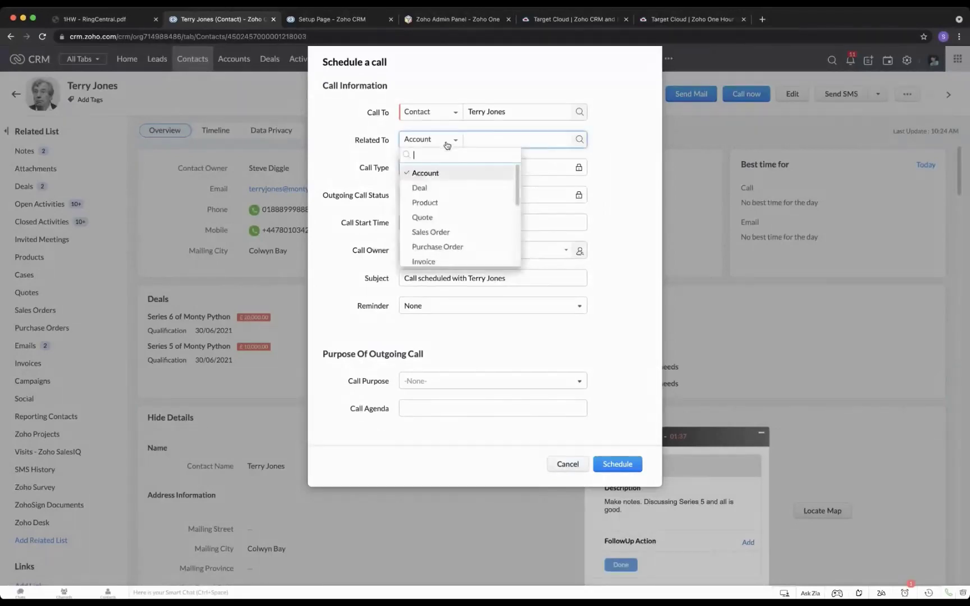
click(429, 187)
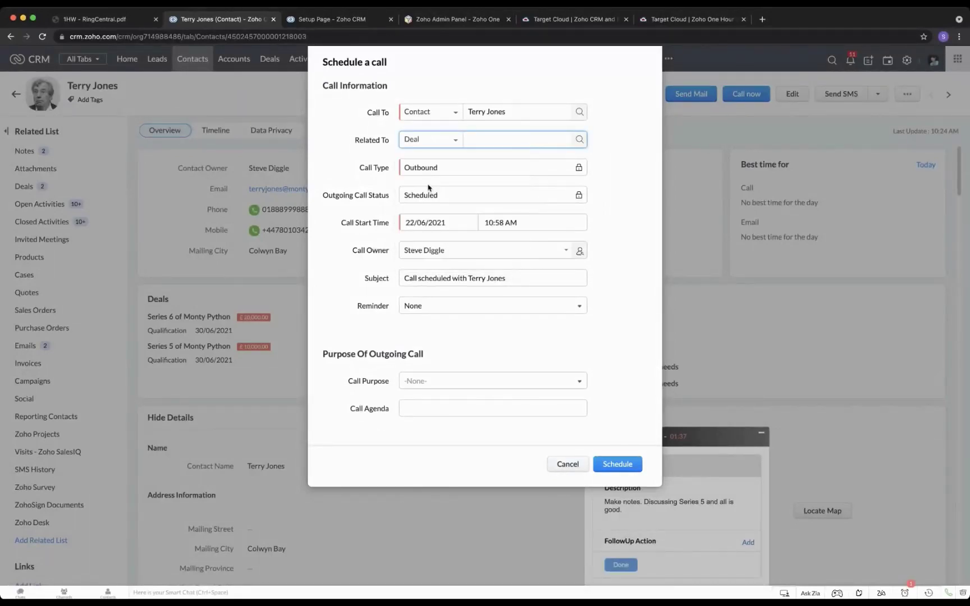
click(580, 139)
click(107, 163)
click(619, 464)
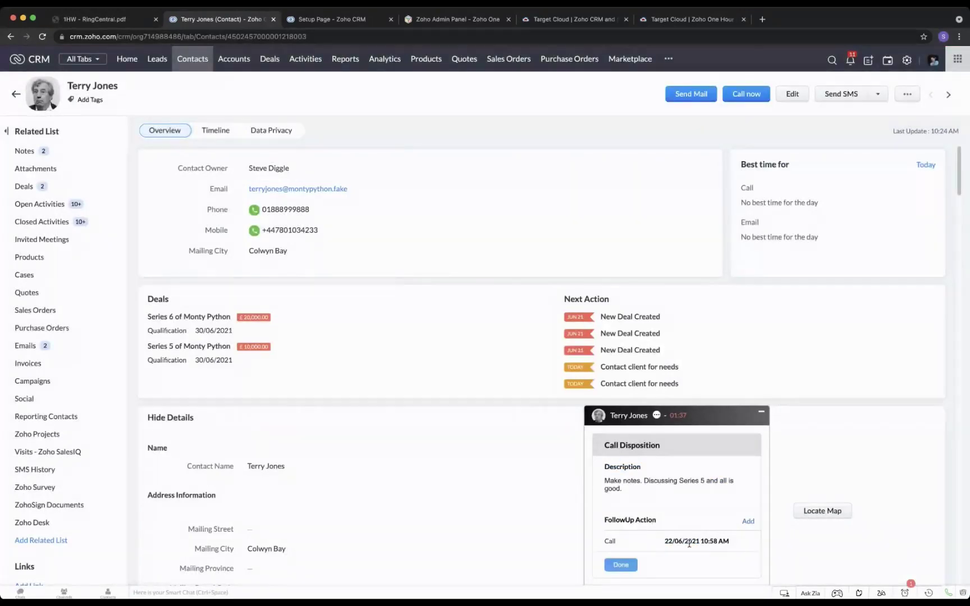
- Add a follow-up task "Prepare Propoasal" due 30/06/2021 and complete the call disposition
click(747, 521)
click(747, 521)
mouse_move(719, 452)
click(621, 491)
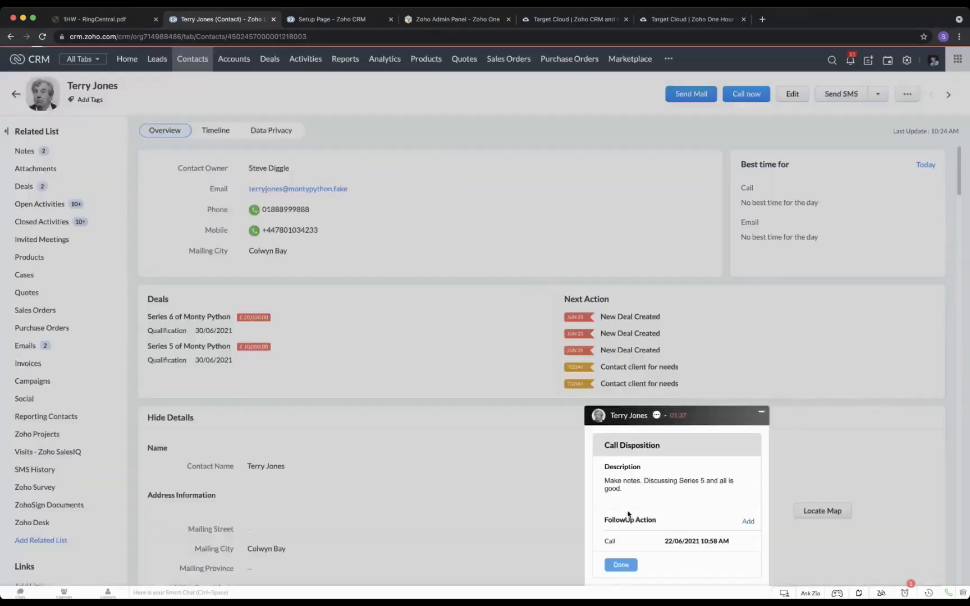
text(Prepare Pro)
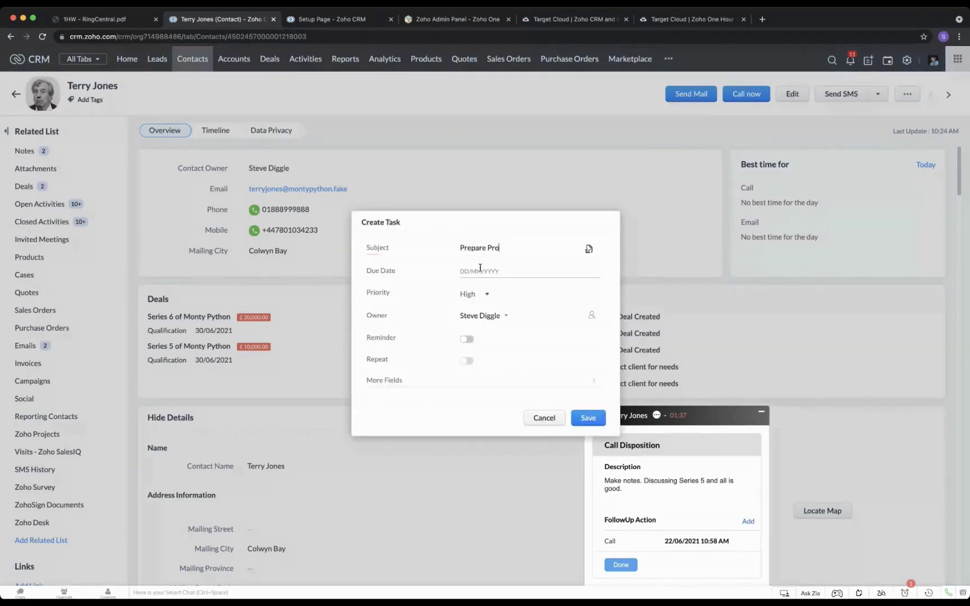
text(poasal)
click(480, 270)
click(501, 364)
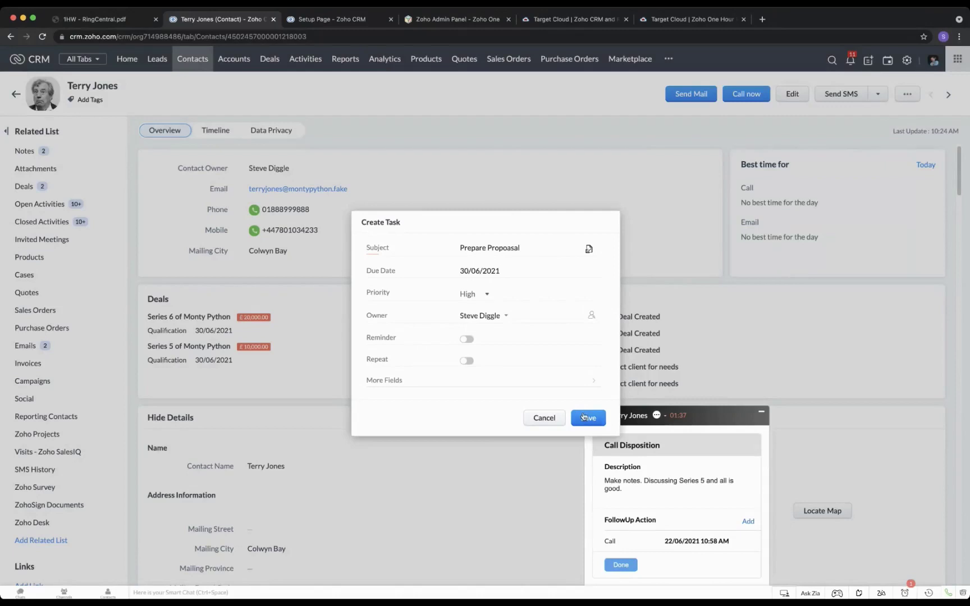
click(584, 417)
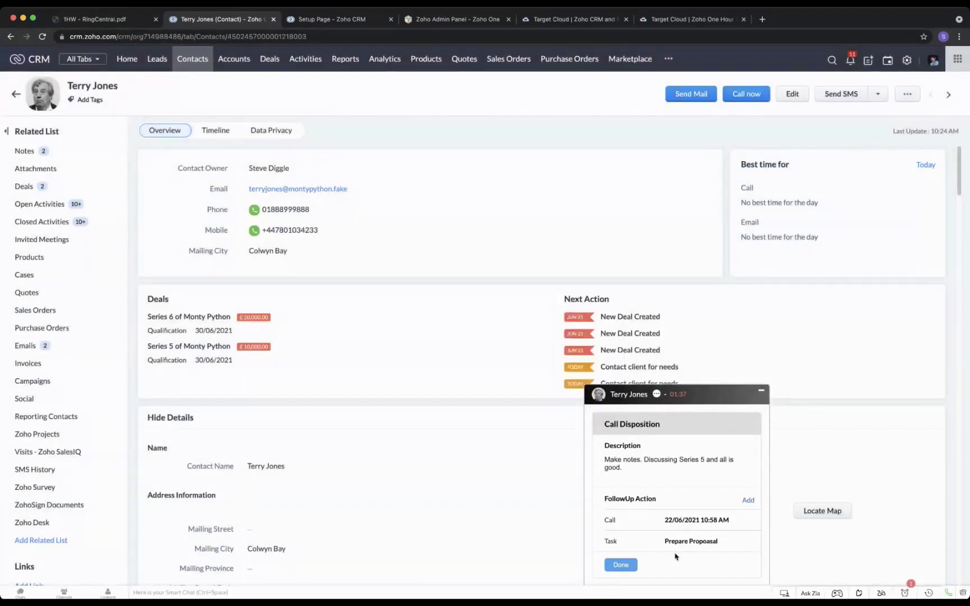
click(621, 566)
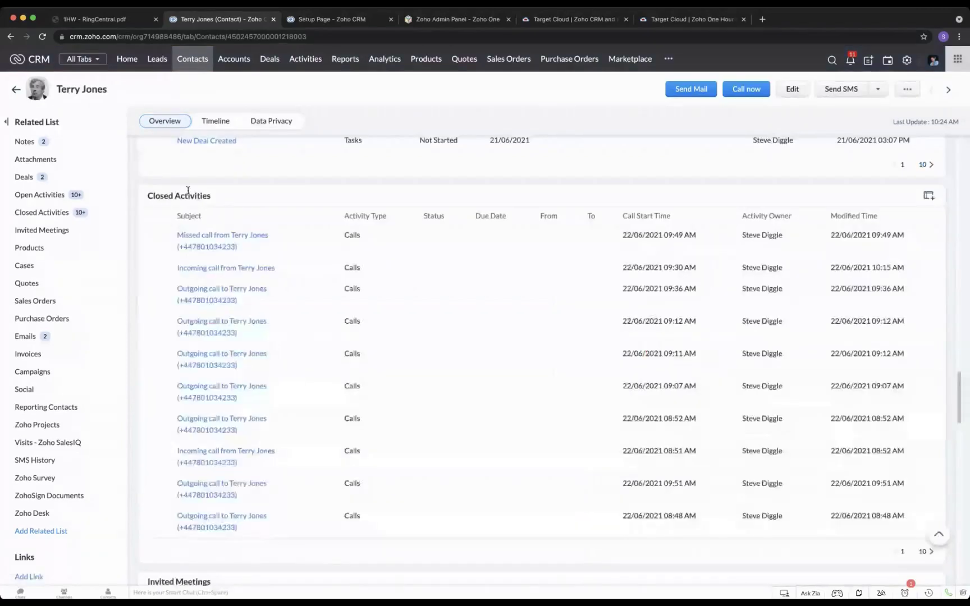
- Reload the contact record and review its open and closed activities for the logged call and follow-ups
scroll(188, 190, up, 3)
click(42, 37)
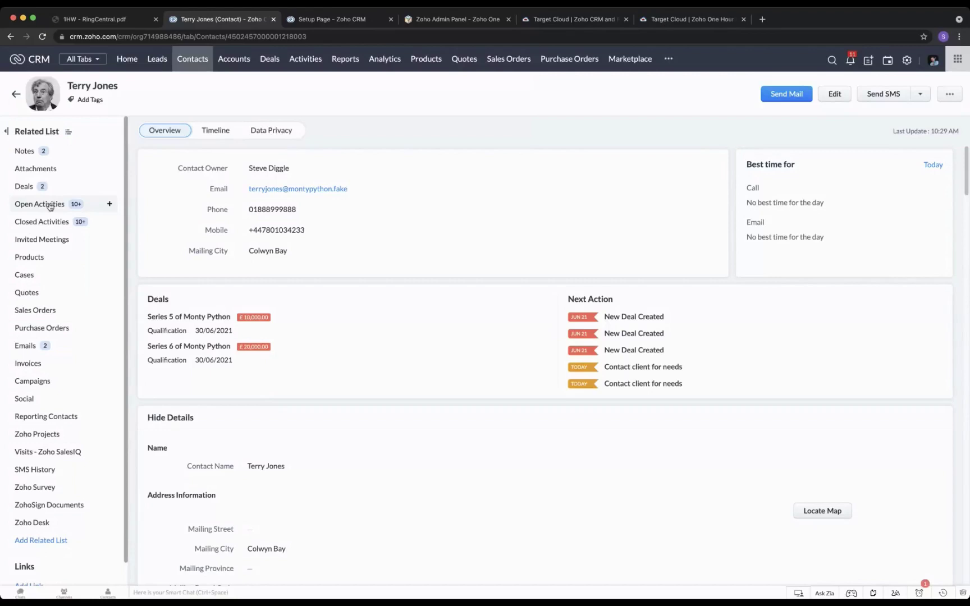
click(50, 207)
click(44, 221)
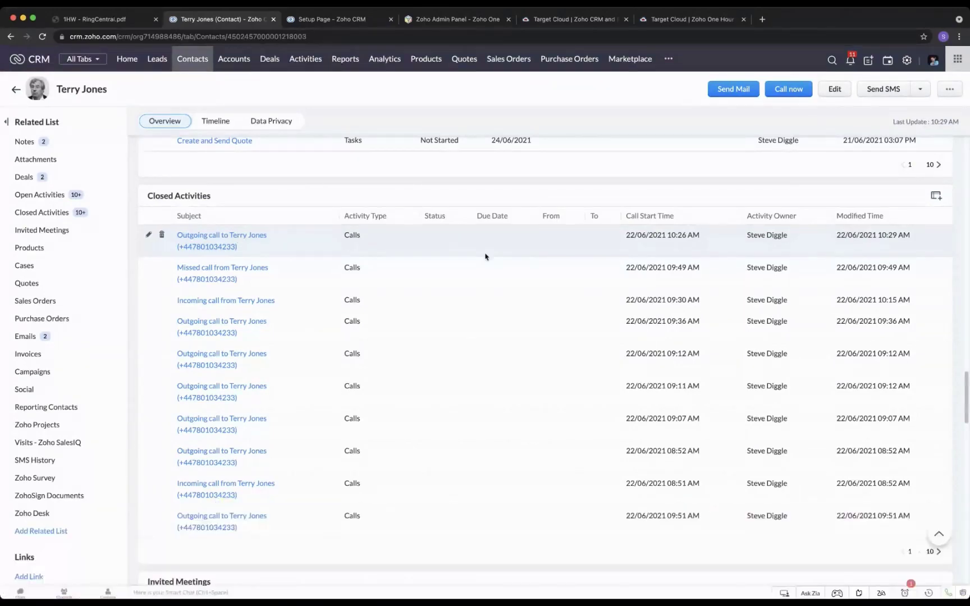
scroll(482, 255, up, 3)
scroll(482, 255, up, 6)
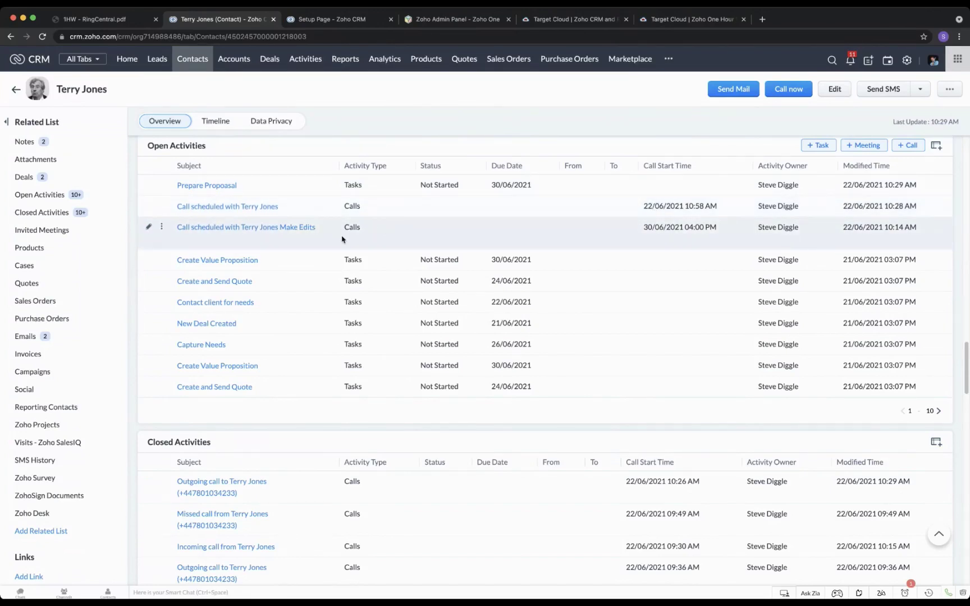
scroll(341, 239, up, 20)
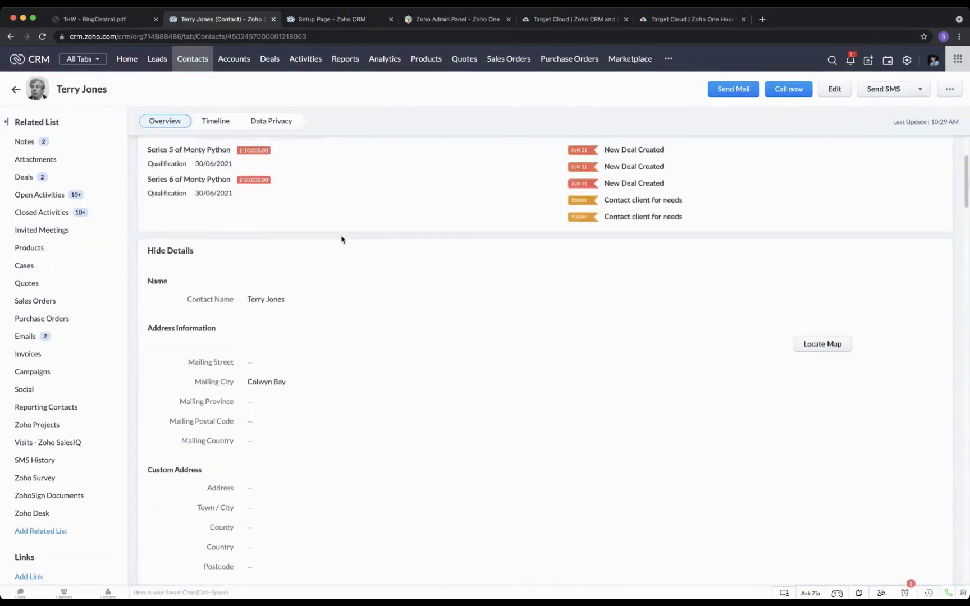
scroll(341, 239, up, 3)
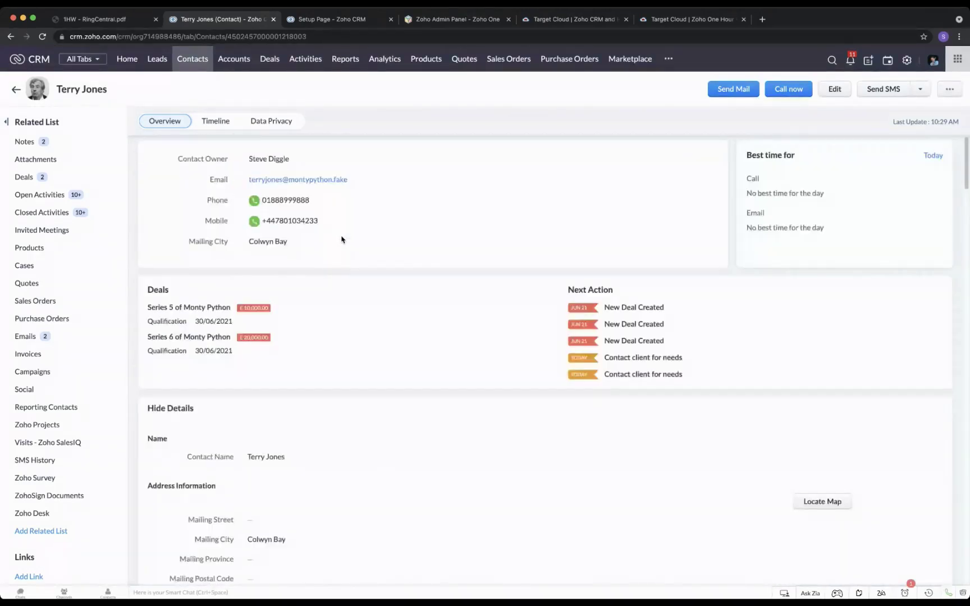
scroll(341, 239, up, 1)
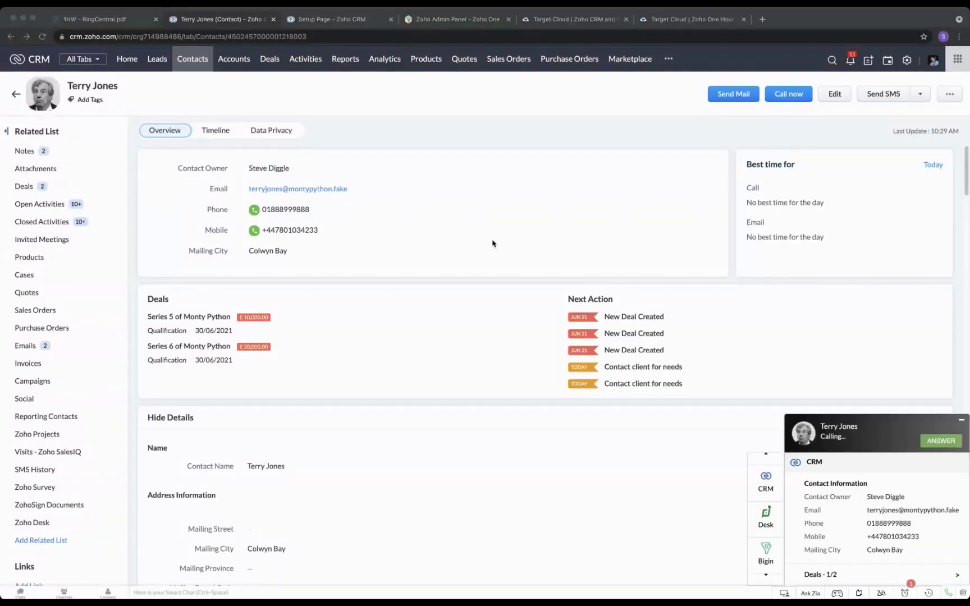
- Check the caller's deals and contact information in the incoming call window
click(776, 17)
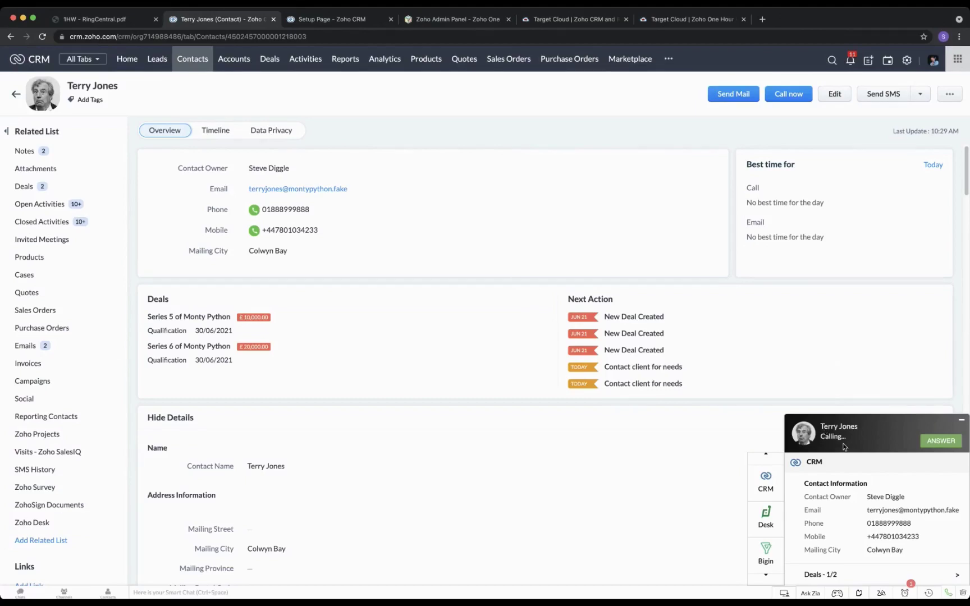
click(880, 573)
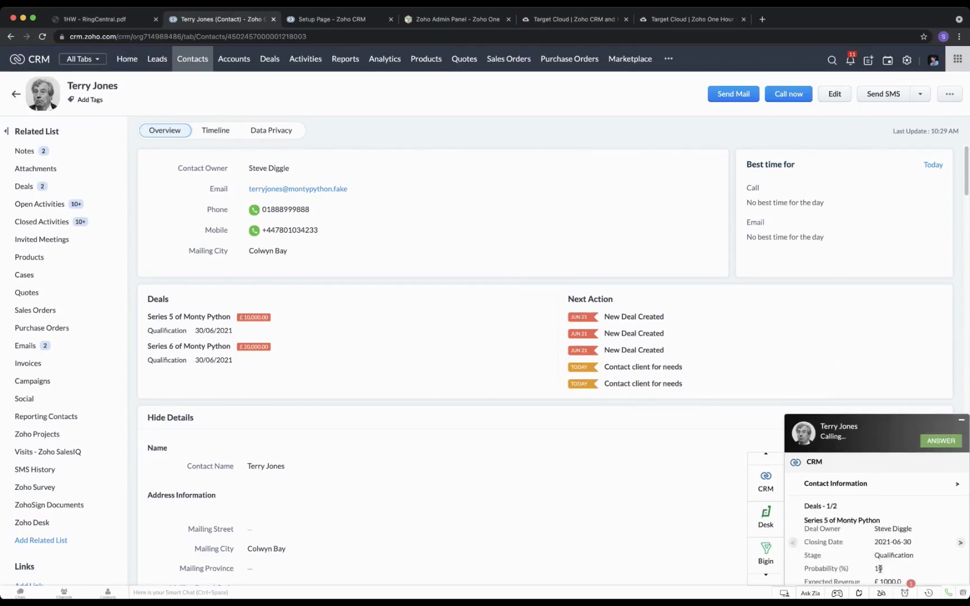
click(909, 488)
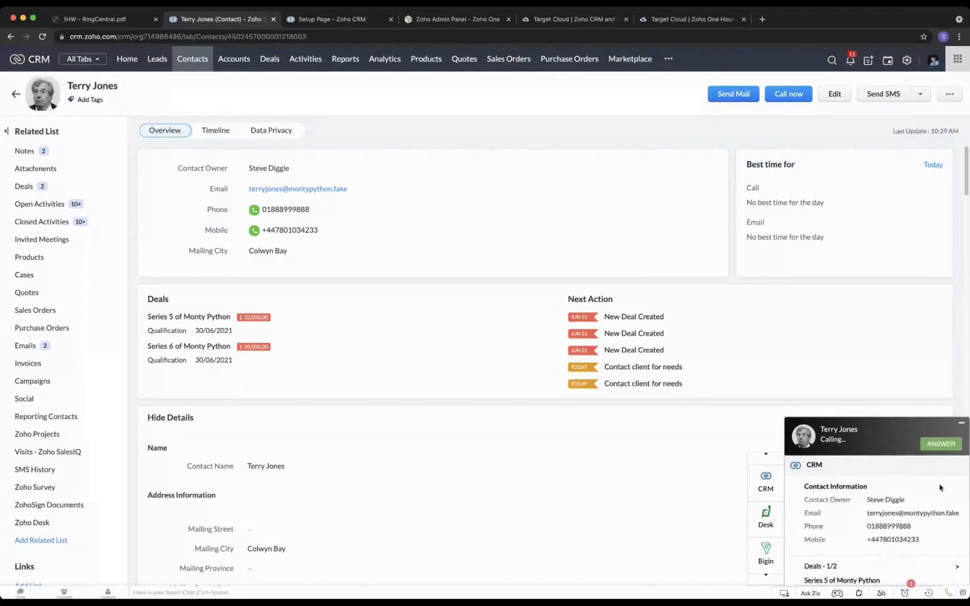
- Answer the incoming call, enter the description "Inbound call was good.", end the call and complete its disposition
click(941, 441)
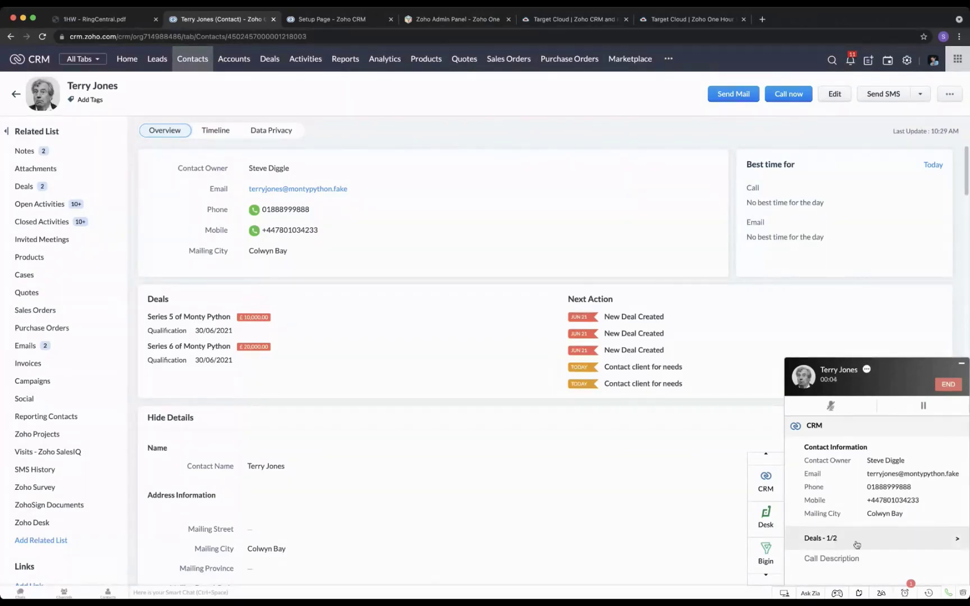
click(848, 558)
text(()
text(nbound call wa)
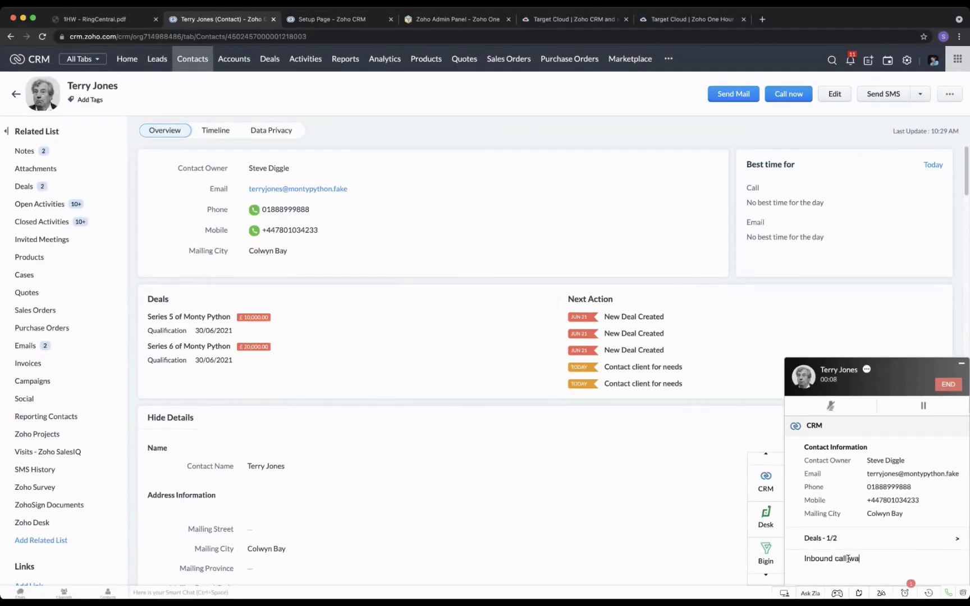
text(s good.)
click(948, 384)
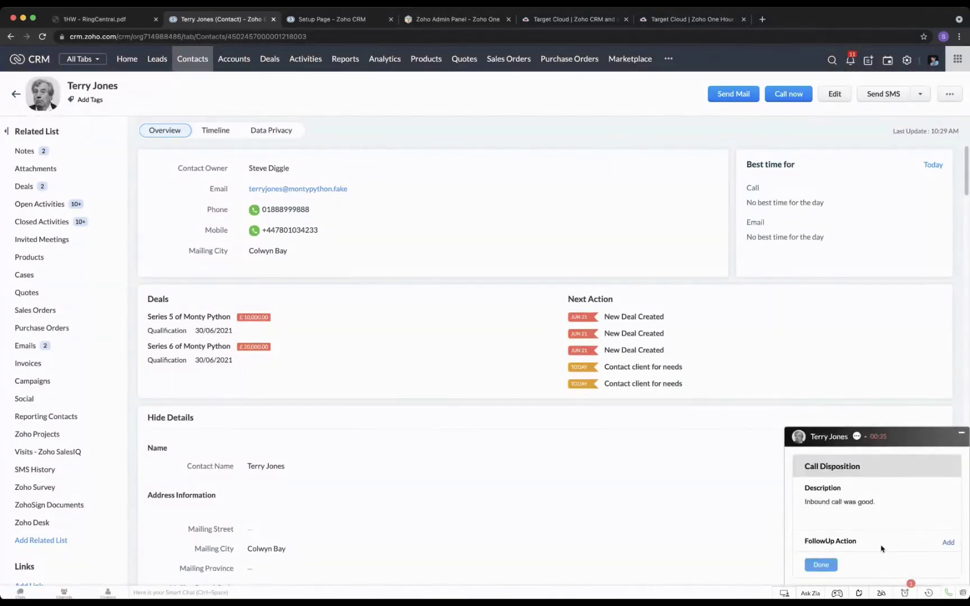
click(821, 565)
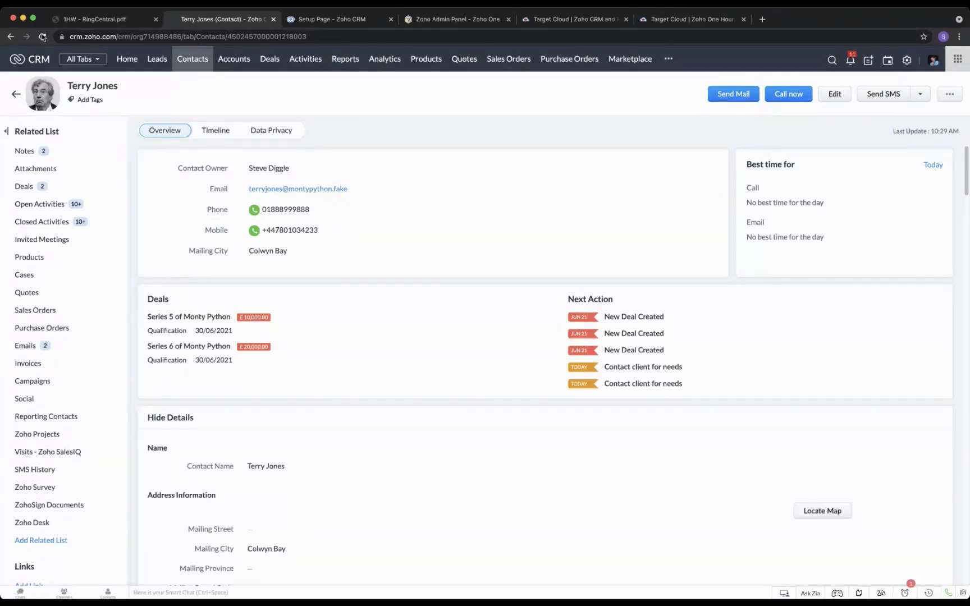
- Check the contact's activity lists and display the All Calls view of the Activities module
scroll(485, 402, down, 8)
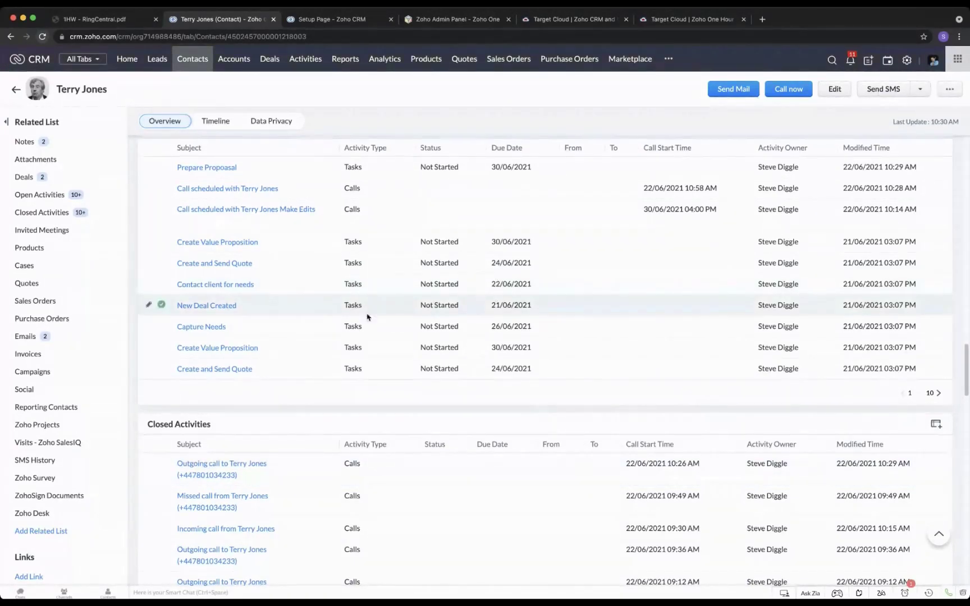
scroll(366, 316, up, 15)
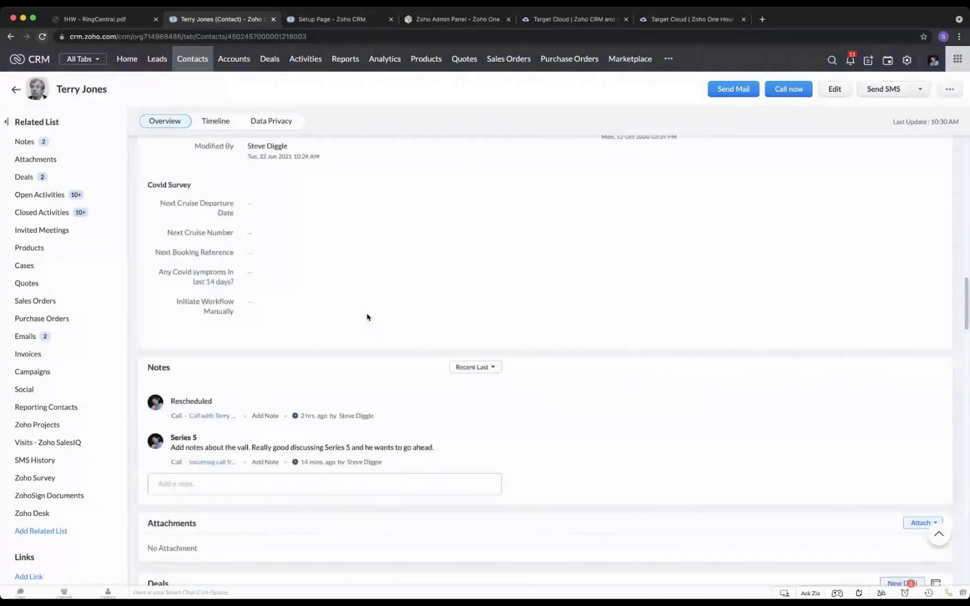
click(314, 60)
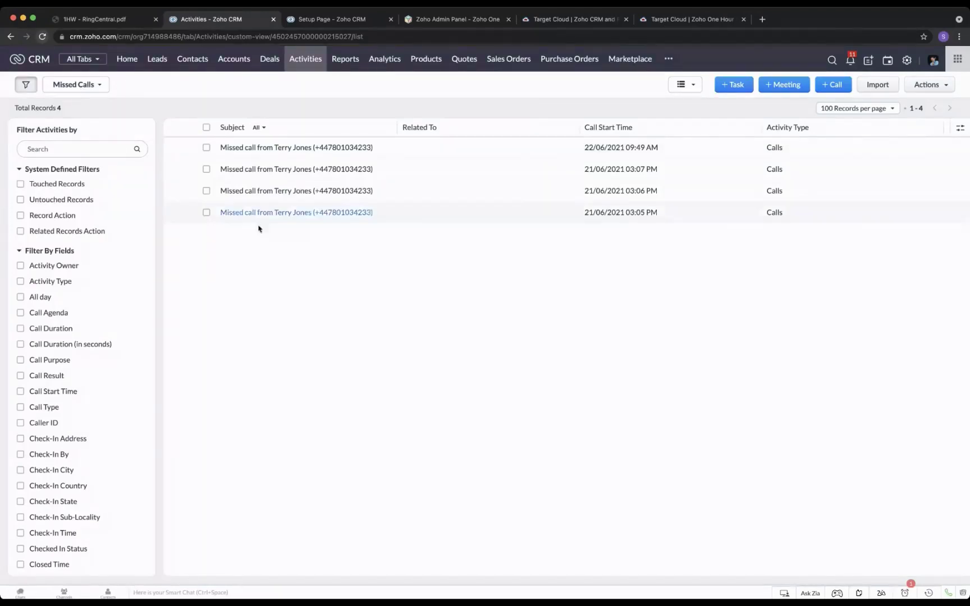
click(100, 85)
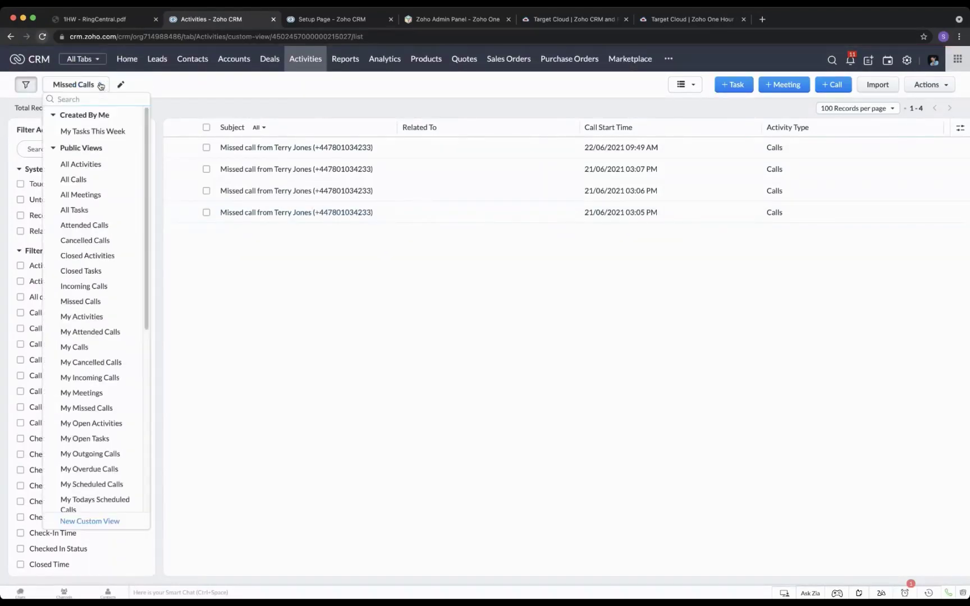
text(call)
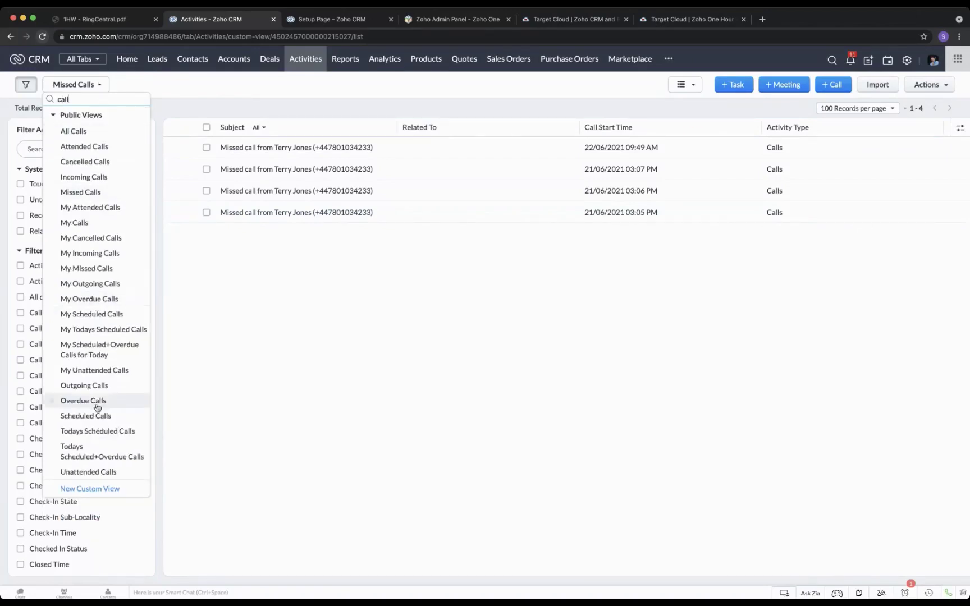
click(93, 134)
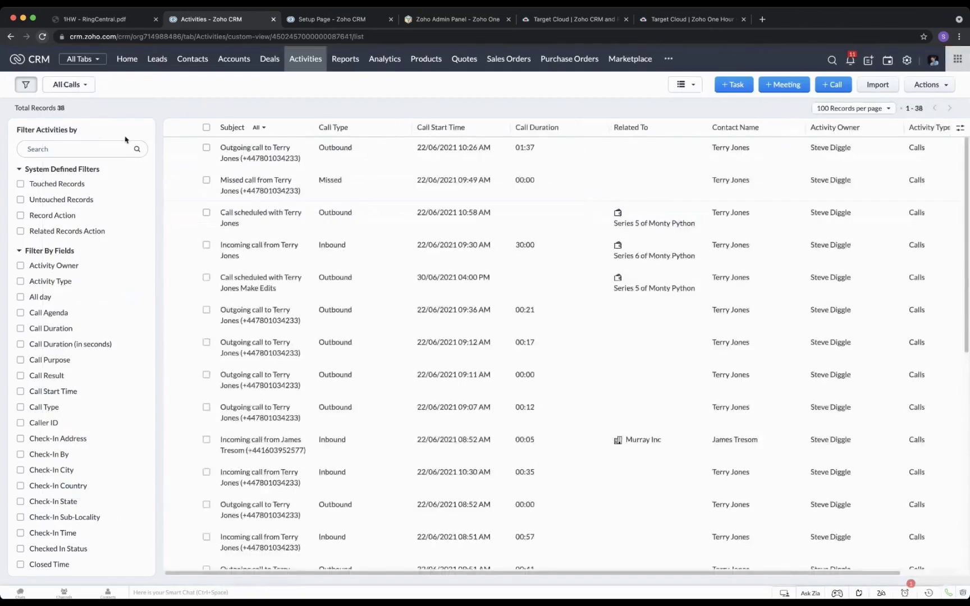
- Review the scheduled and incoming calls by displaying the My Scheduled Calls view and switching to the My Incoming Calls view
click(80, 87)
text(call)
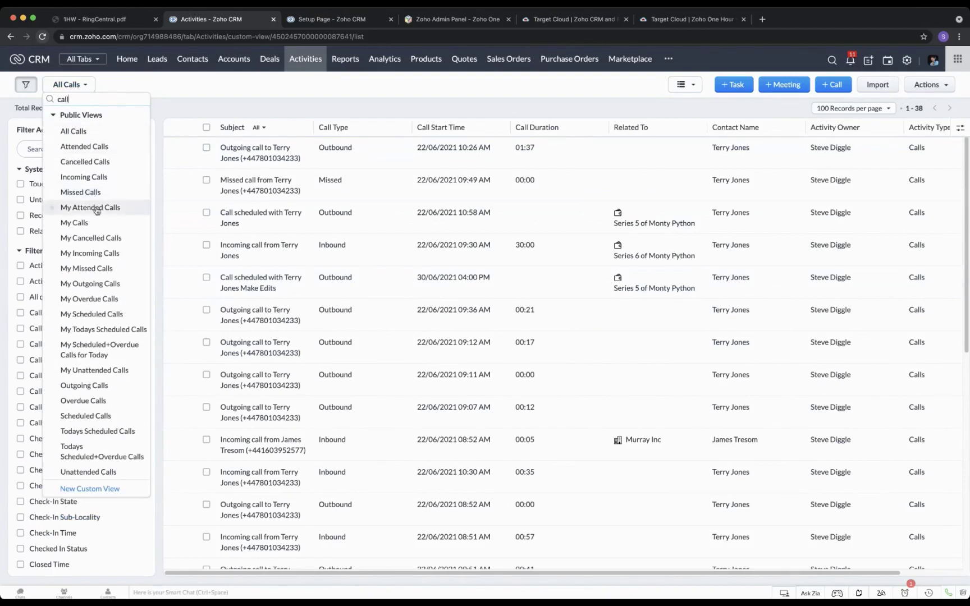
click(107, 314)
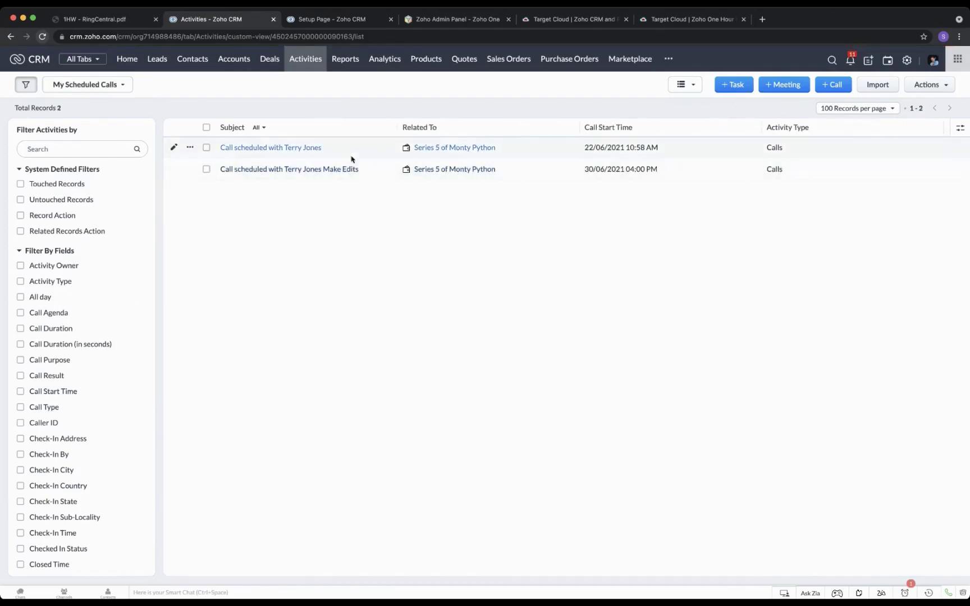
click(97, 86)
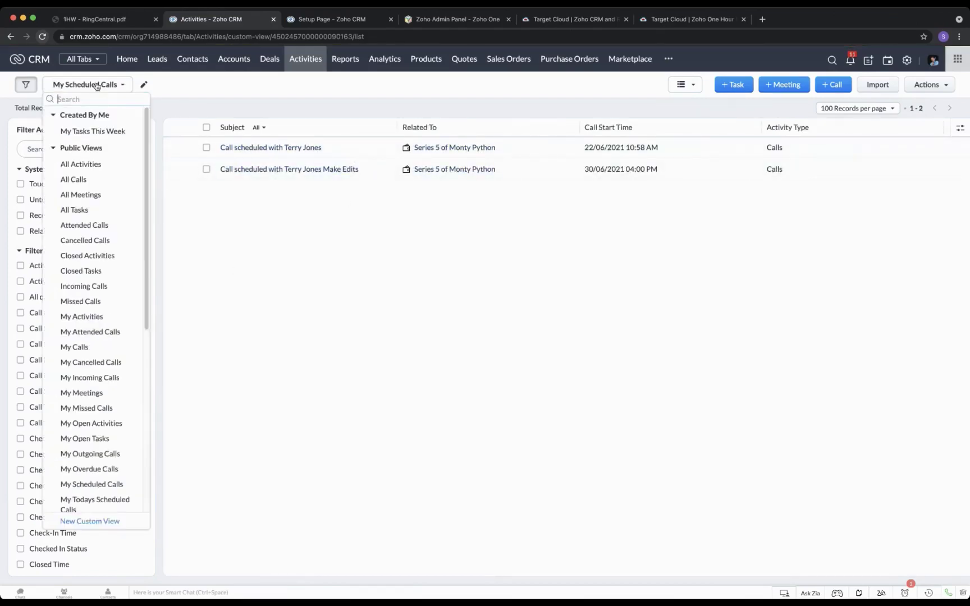
text(call)
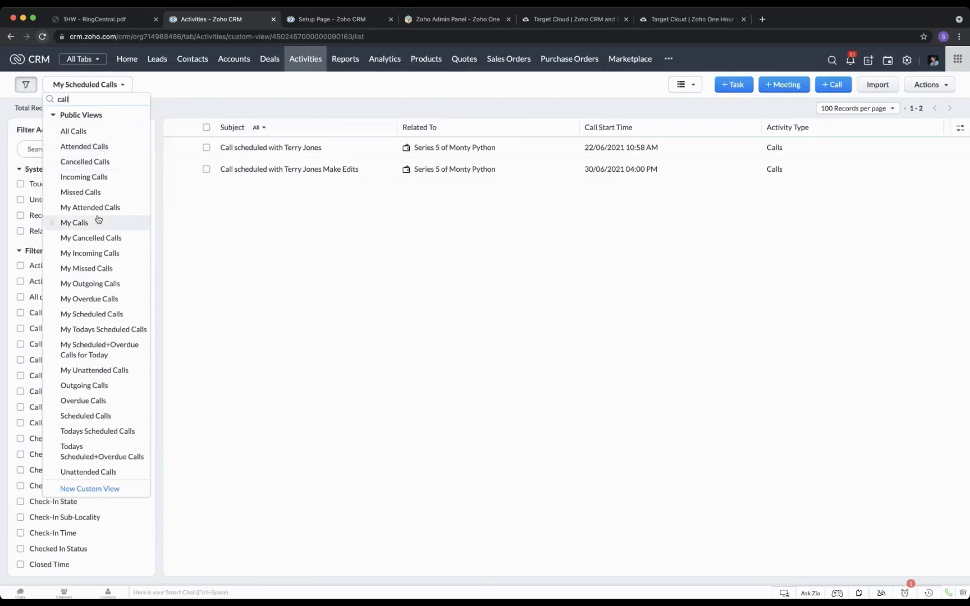
click(97, 253)
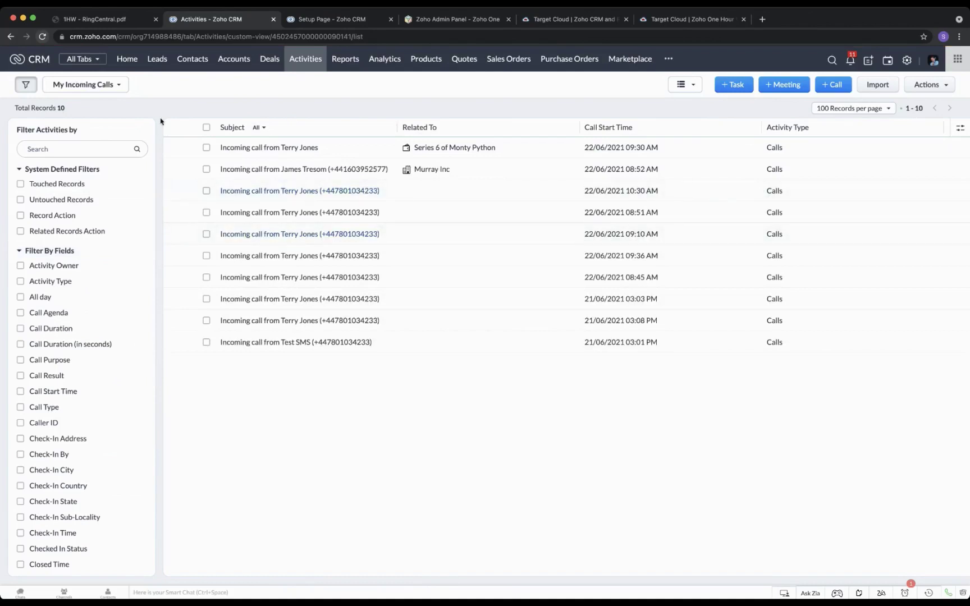
click(124, 87)
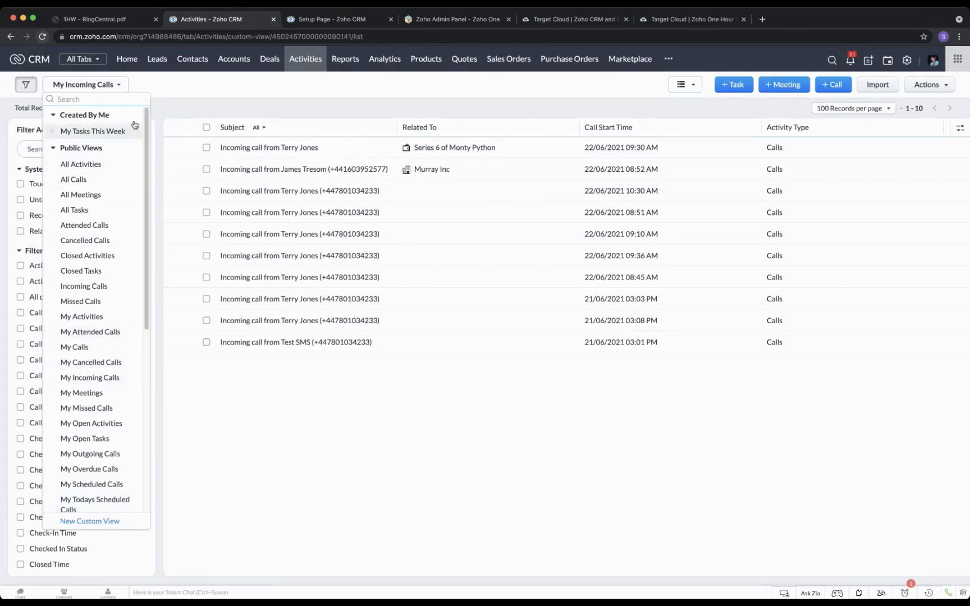
click(480, 87)
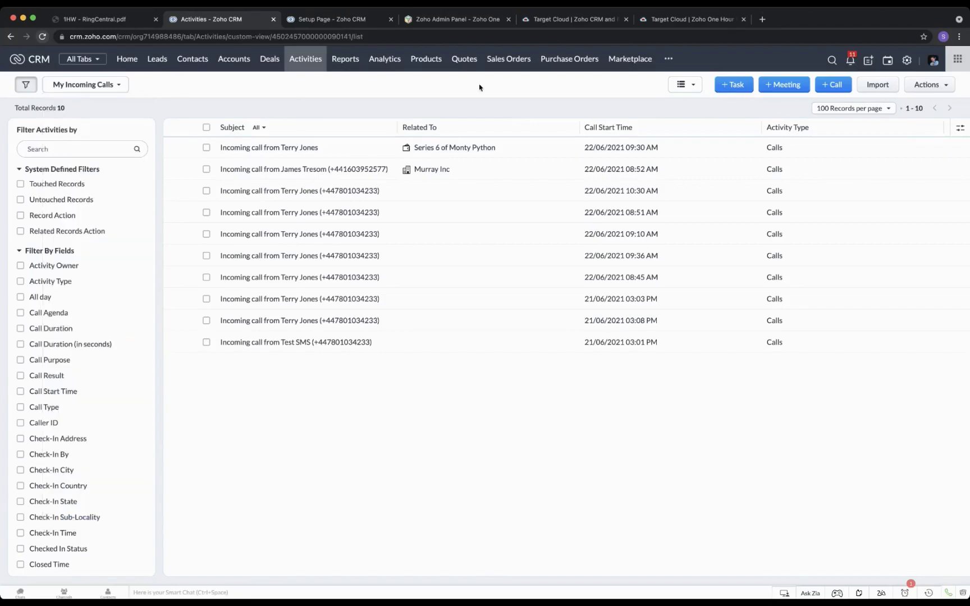
- Check the Call type report among the Activity Reports and return to the 1HW - RingCentral PDF presentation
click(668, 59)
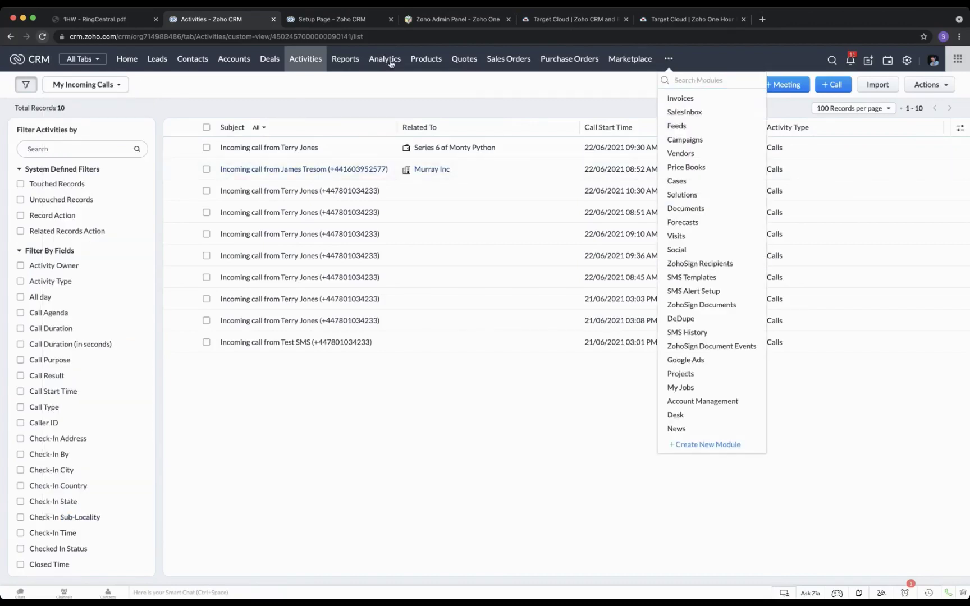
click(357, 62)
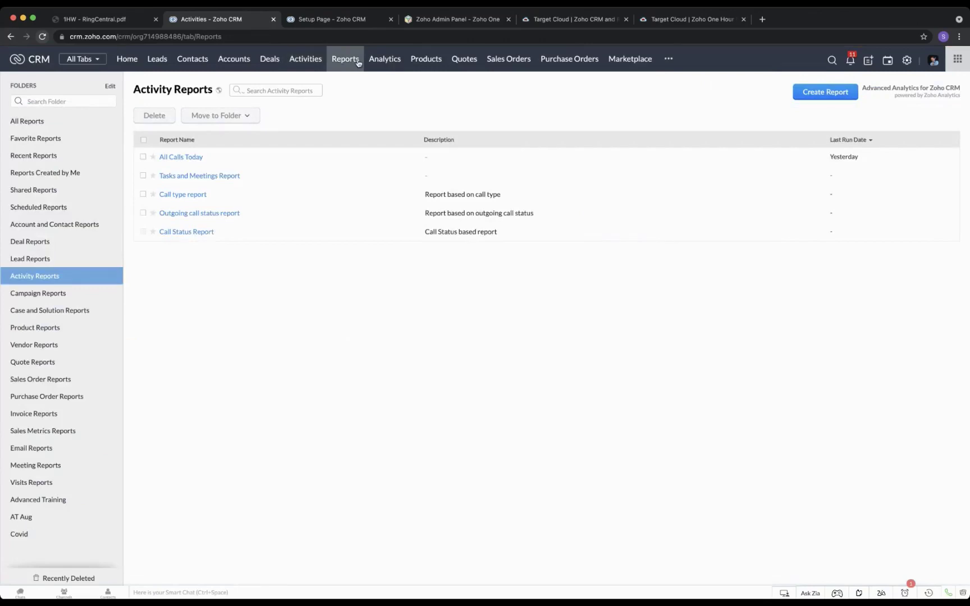
click(181, 195)
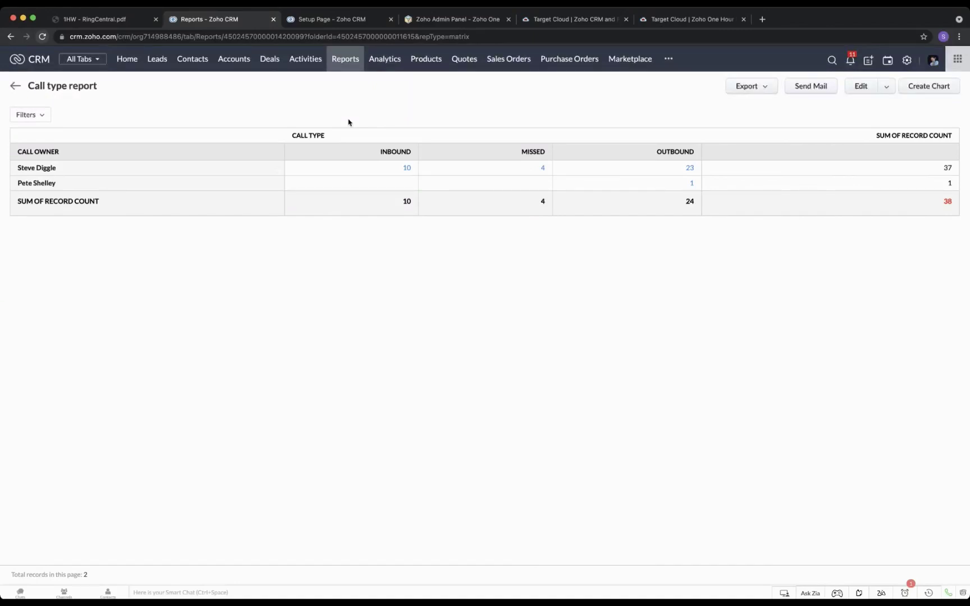
click(102, 21)
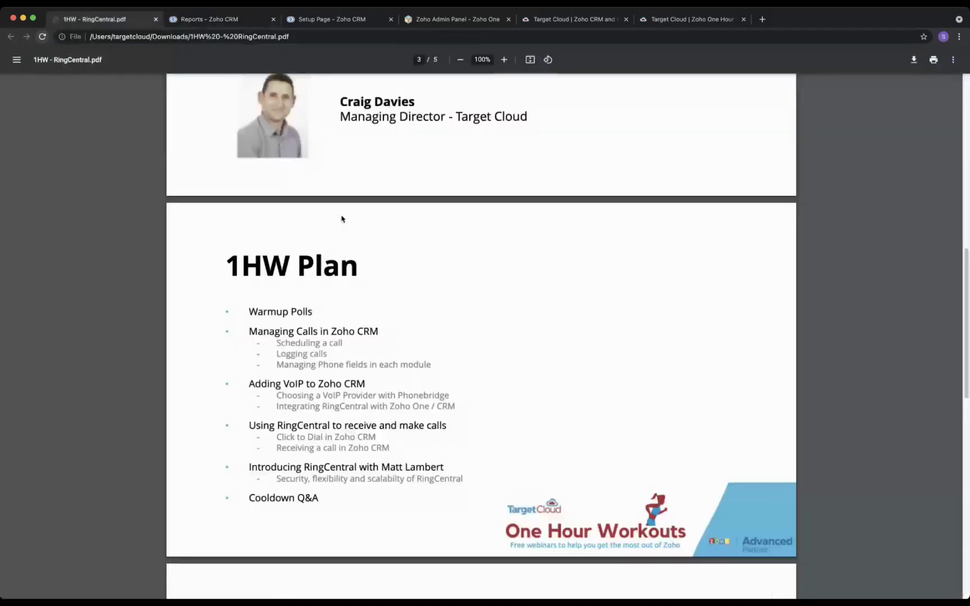